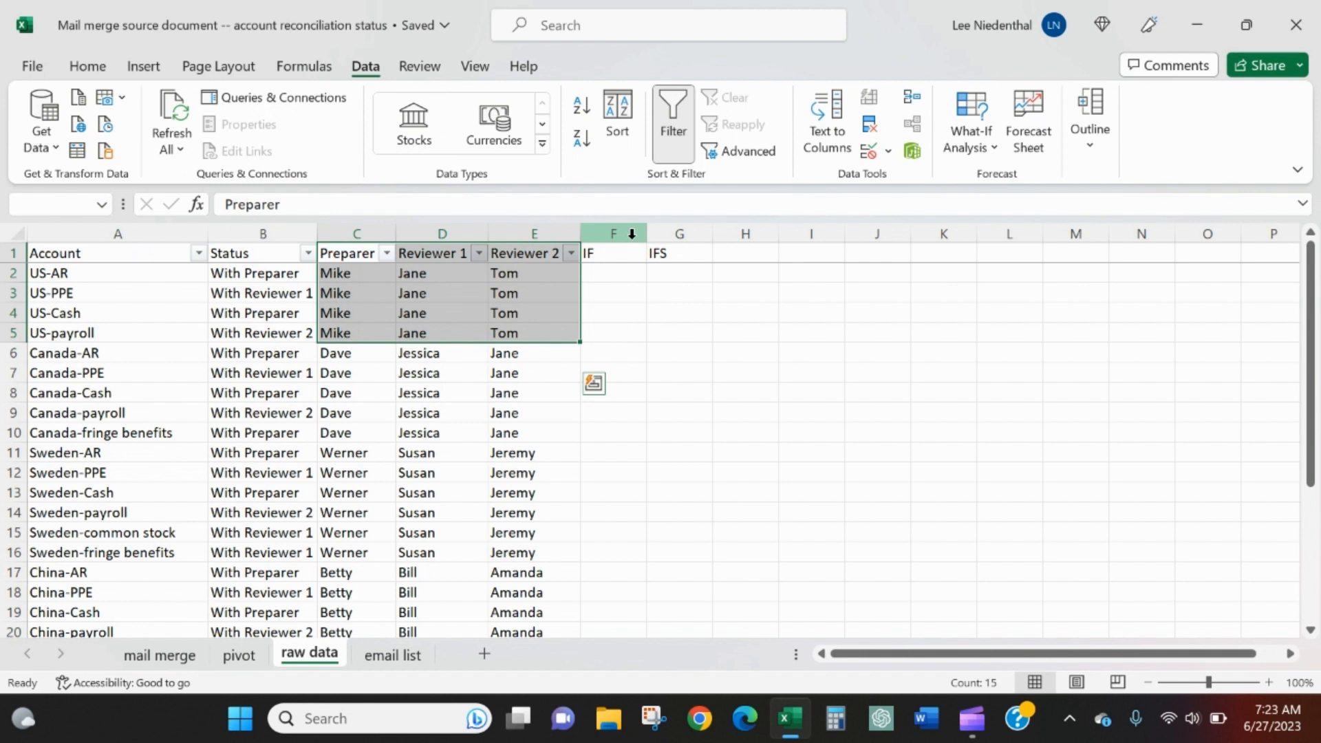
Check which values the Status column's filter offers, without applying a filter
key(Down)
key(Up)
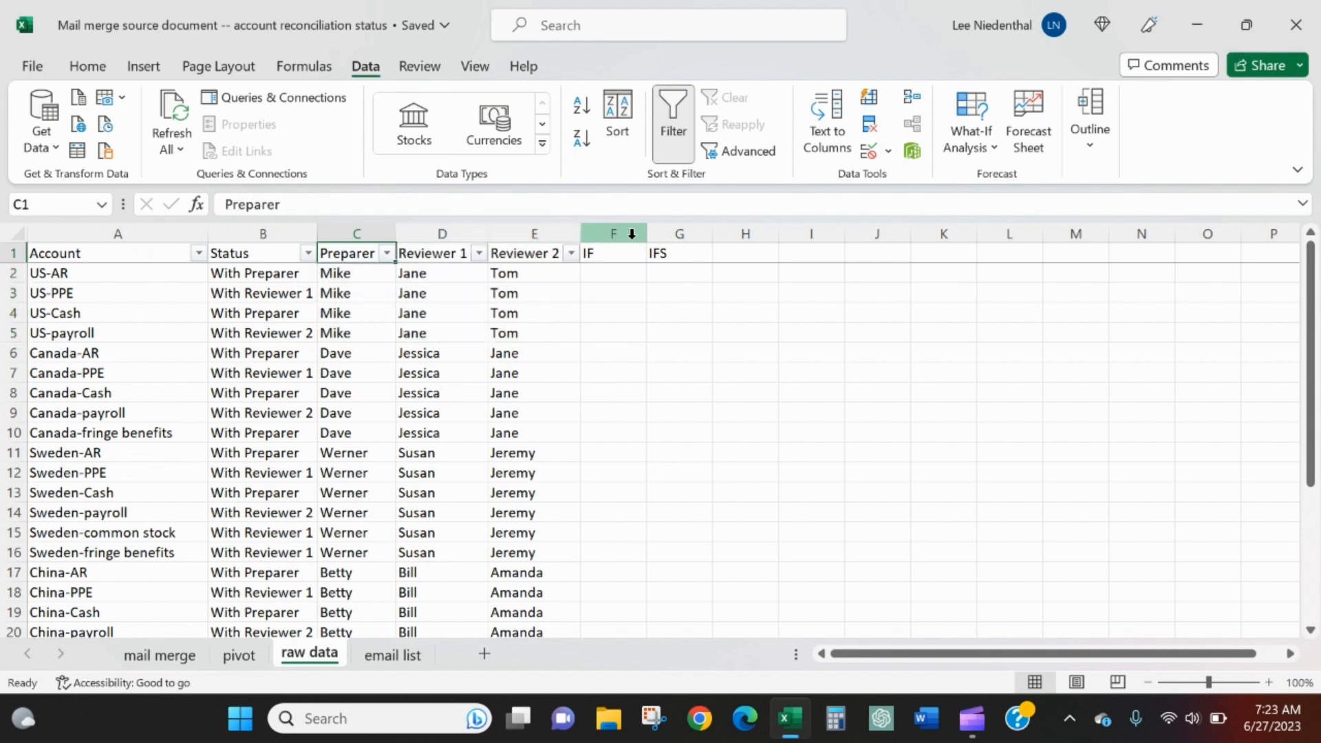
click(309, 252)
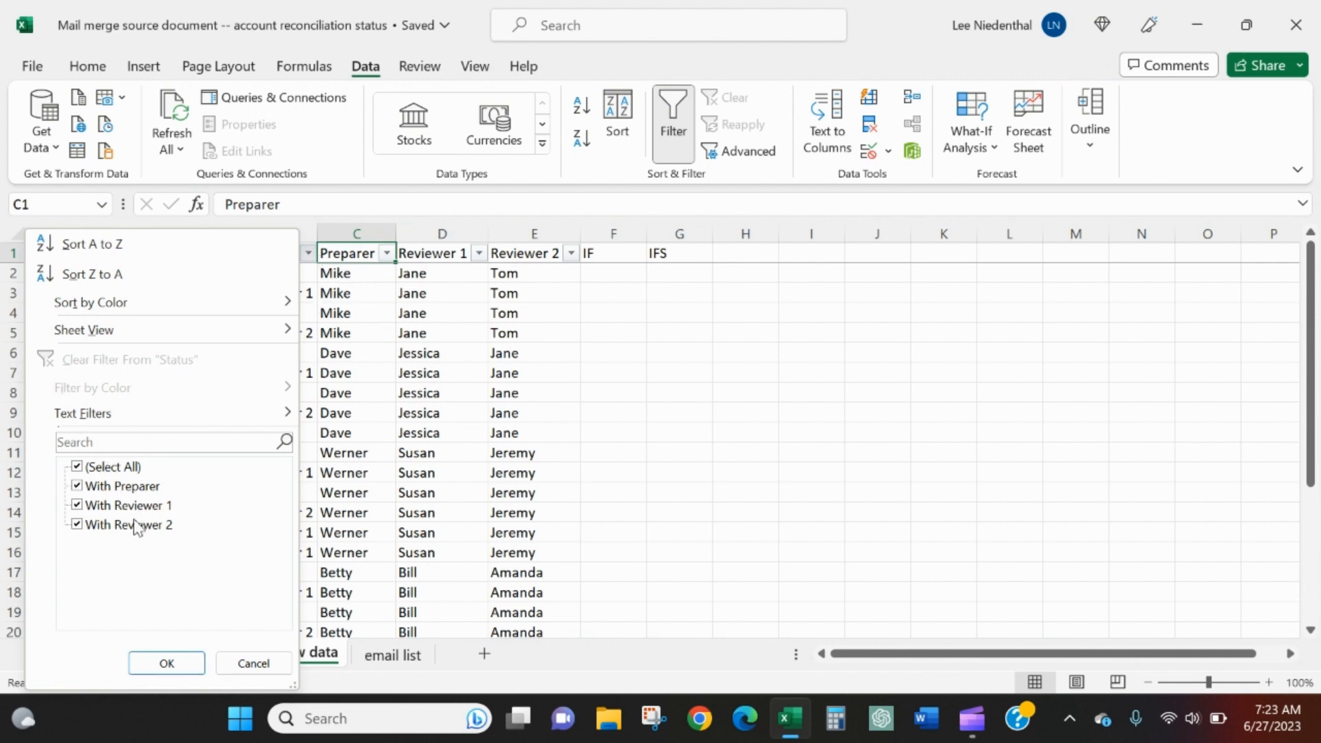
click(490, 351)
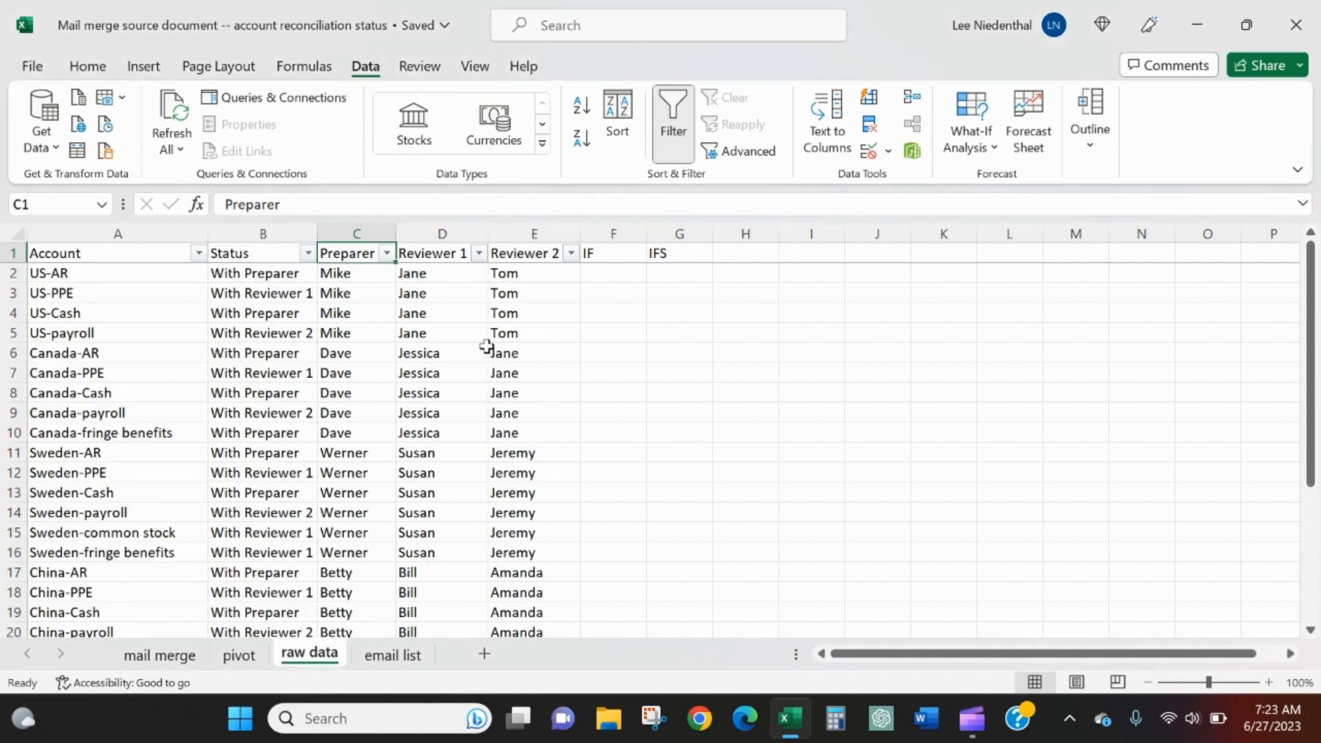
Change the header in cell F1 to "IF - Responsible Party"
click(591, 255)
text(IF)
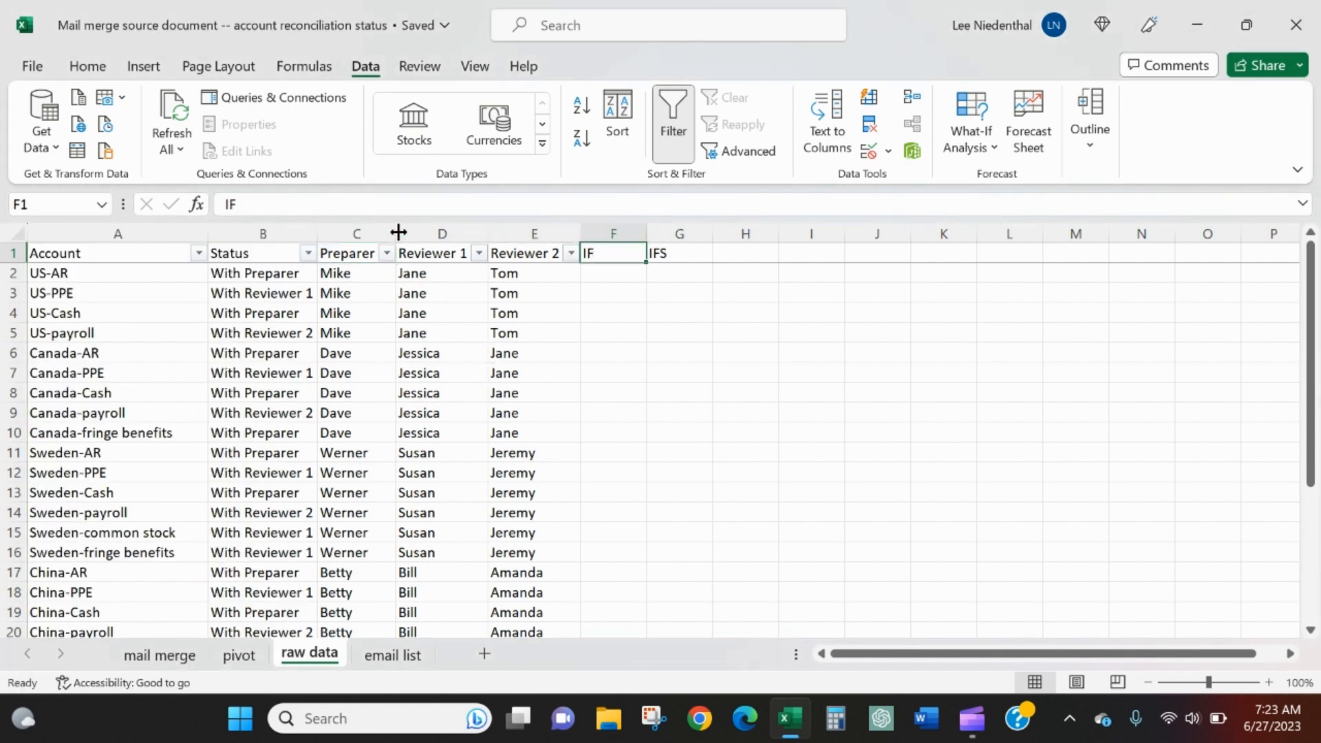
text( -)
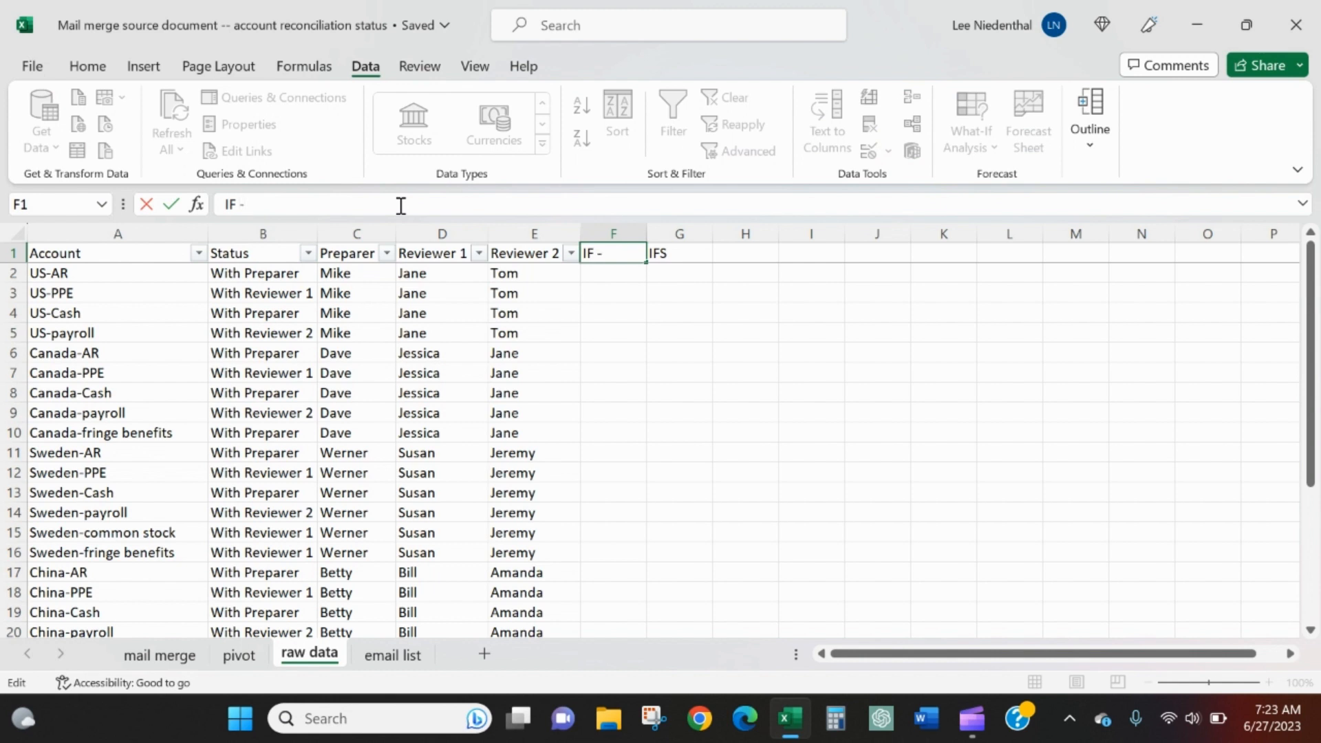
text( Responsi)
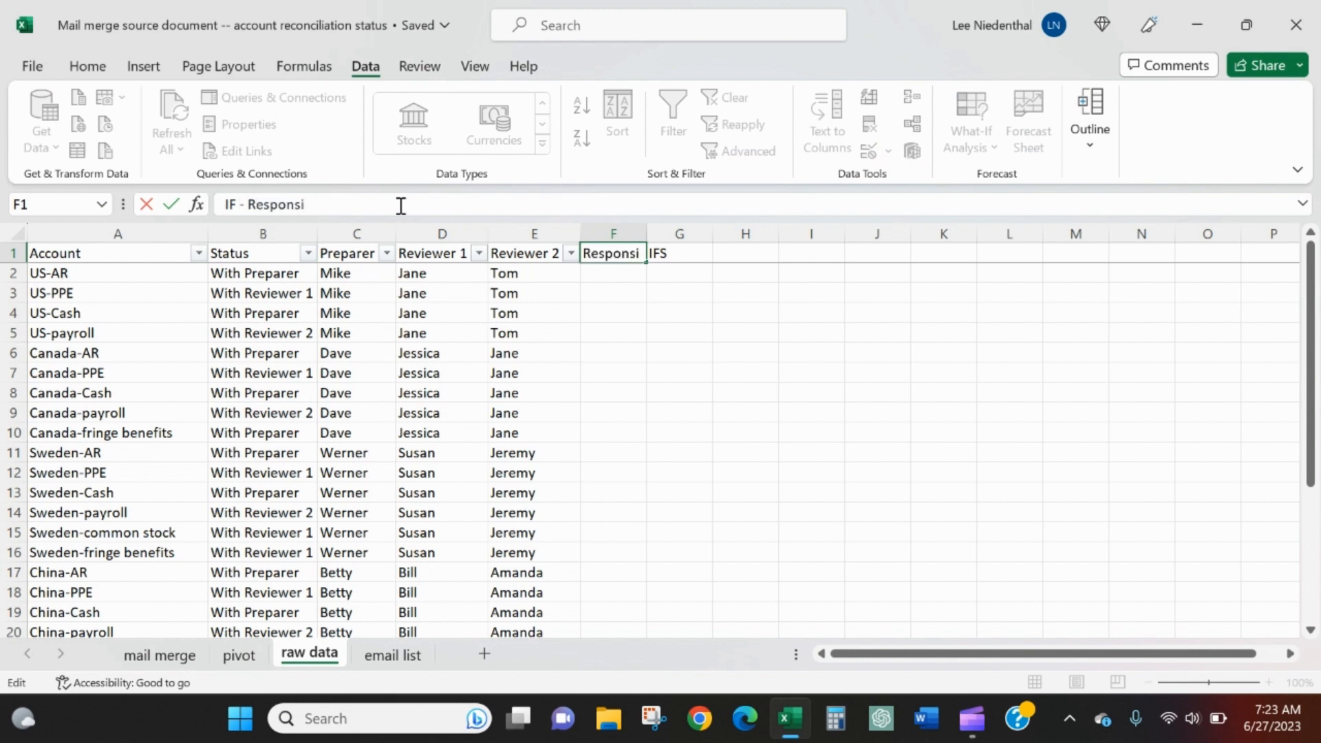
text(ble Party)
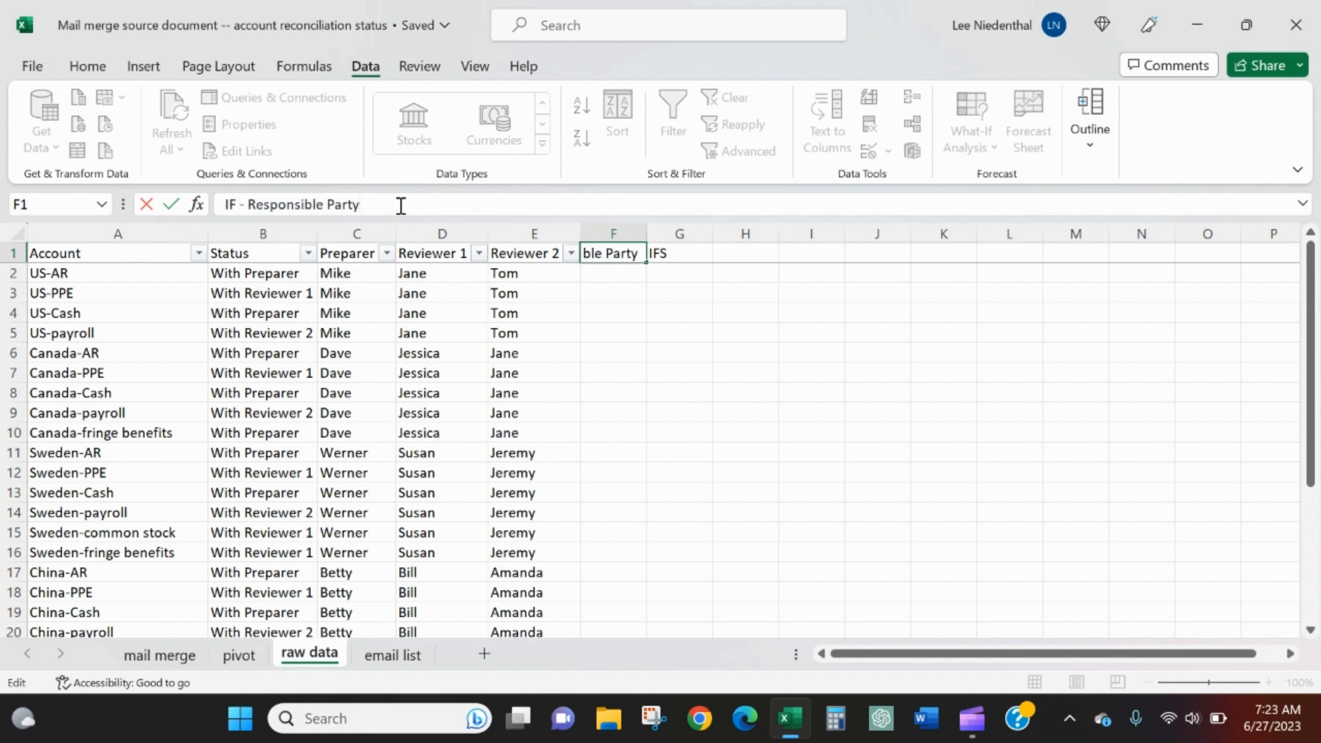
key(Return)
Change the header in cell G1 to "IFS - Responsible Party" and fit the widths of columns F and G to their headers
key(Up)
key(Right)
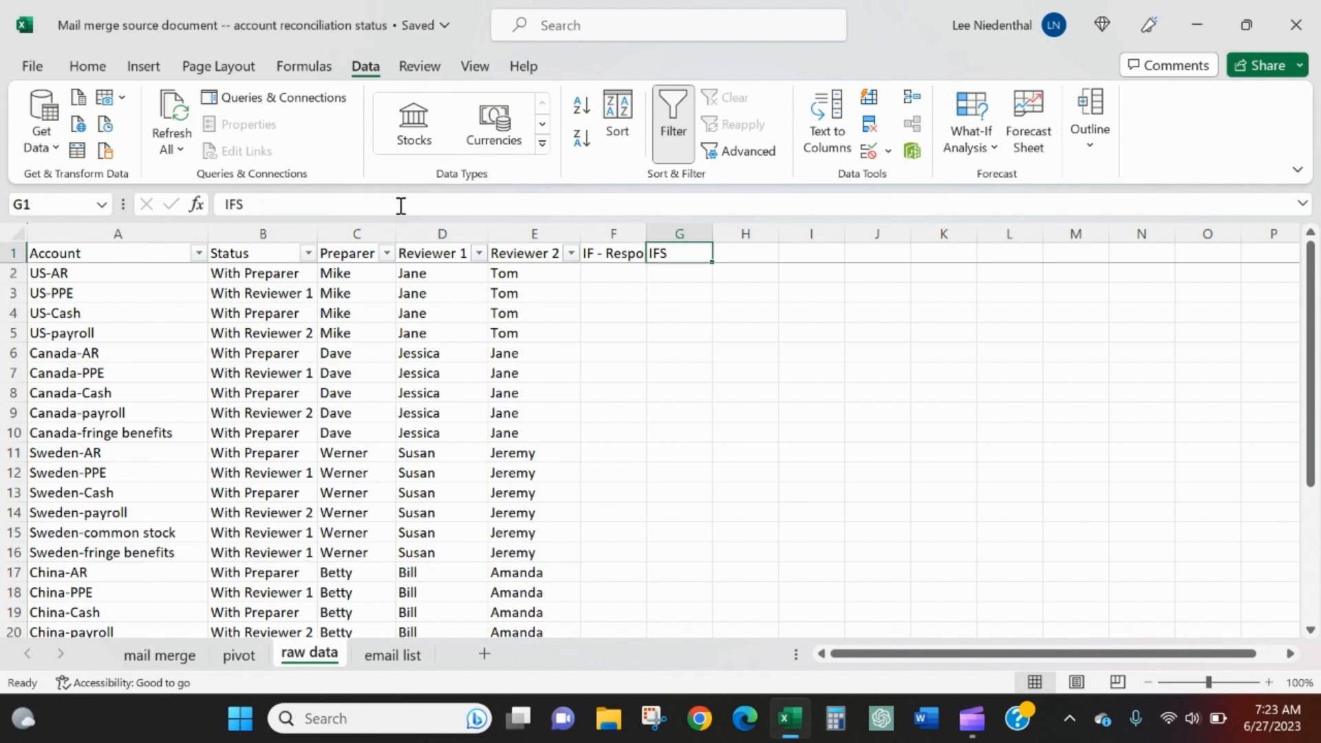
click(401, 205)
text(- )
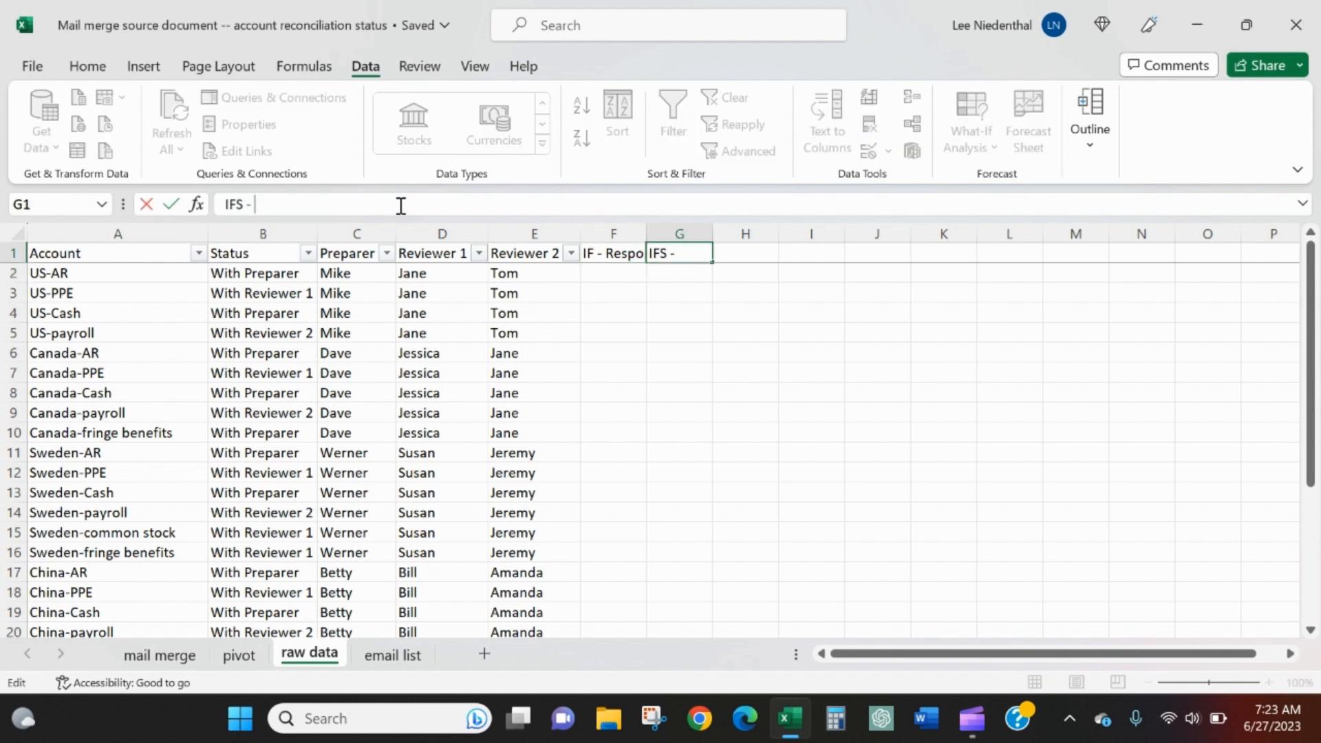
text(Responsible Party)
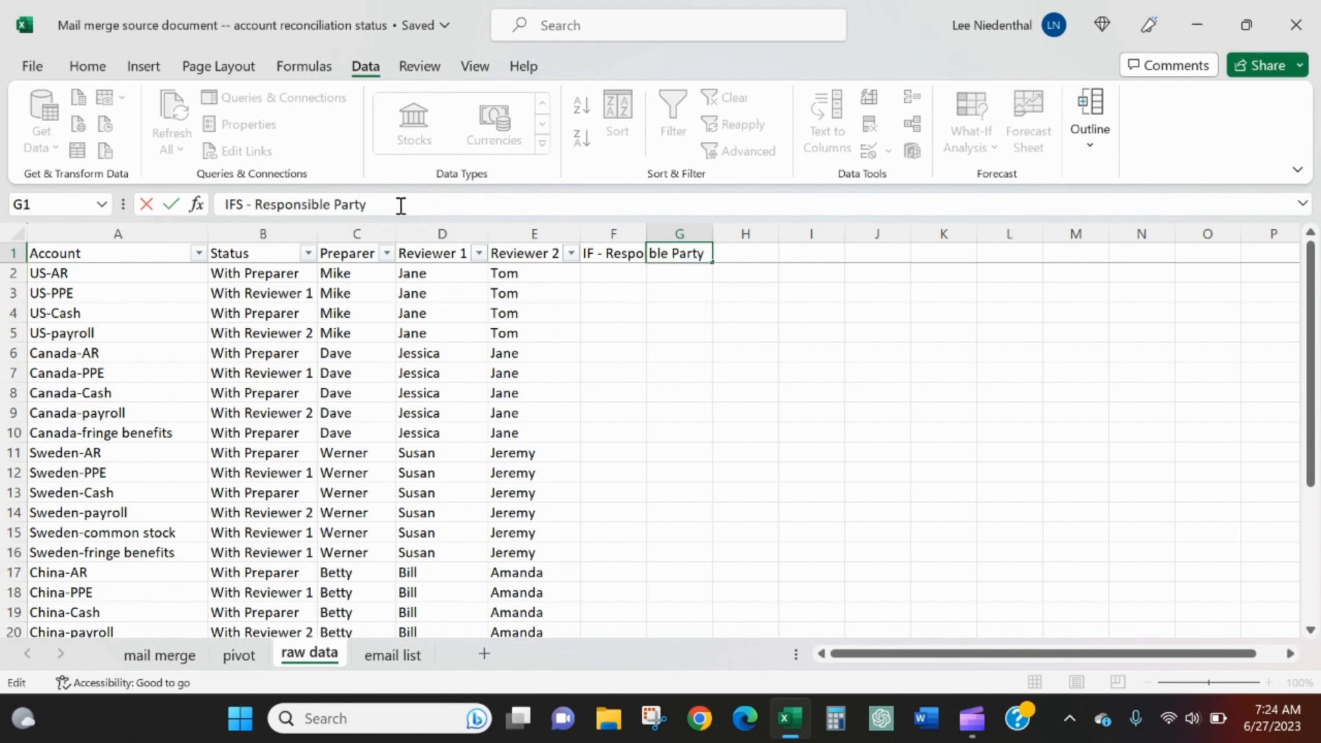
key(Return)
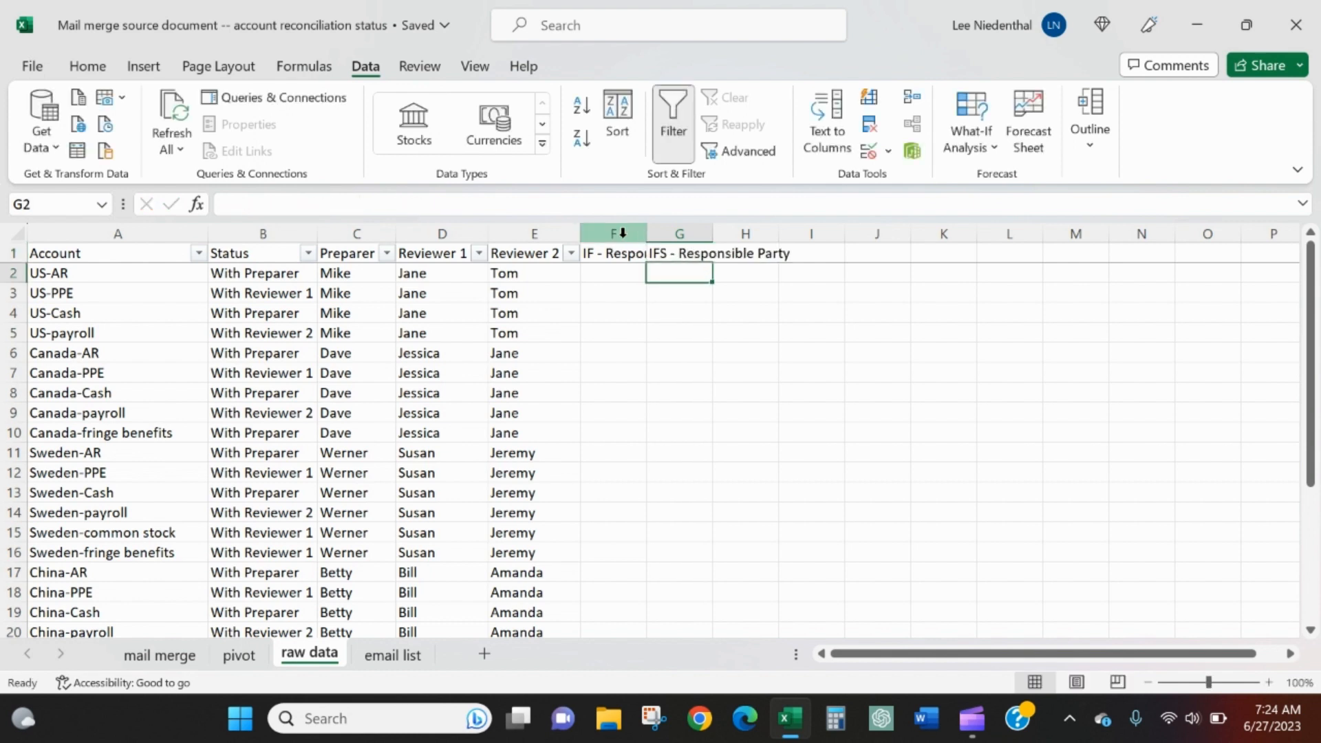
drag(637, 235, 655, 236)
double_click(649, 236)
Start an IF formula in cell F2 that tests whether B2 equals "With Preparer"
click(636, 269)
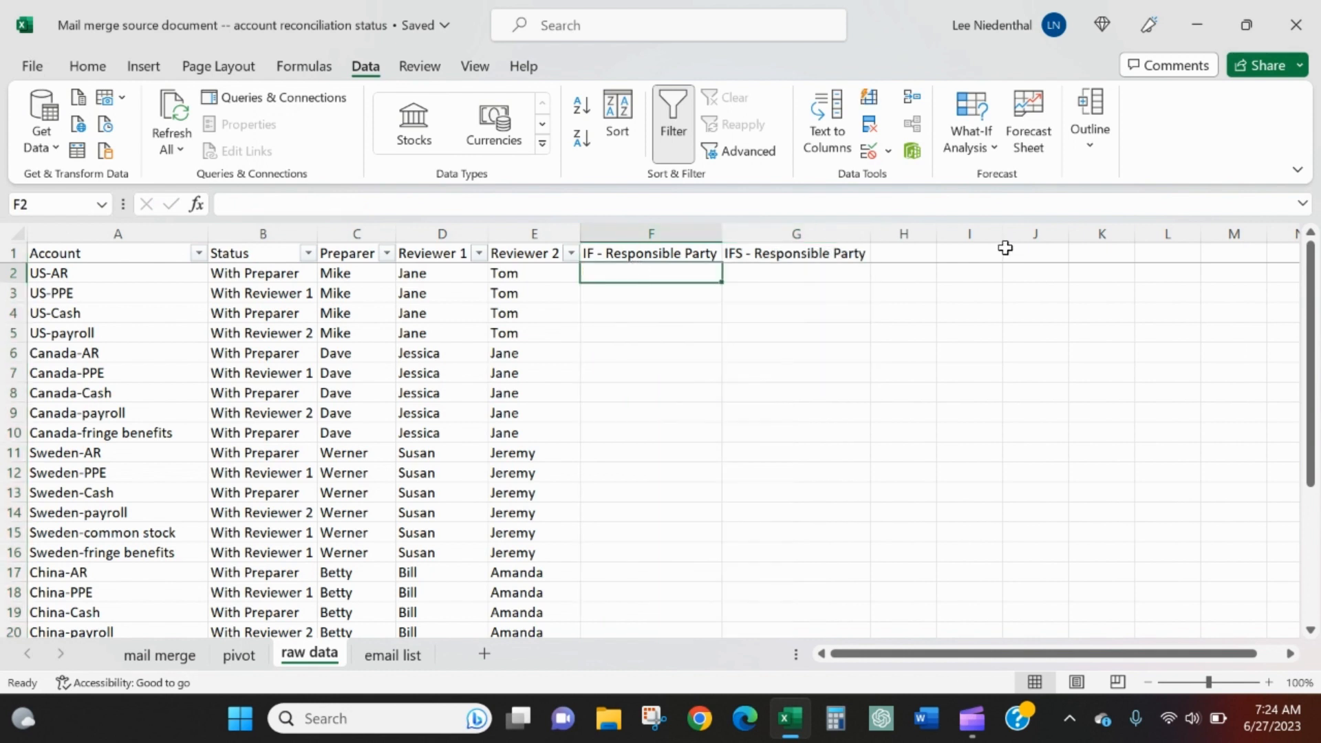
text(=if)
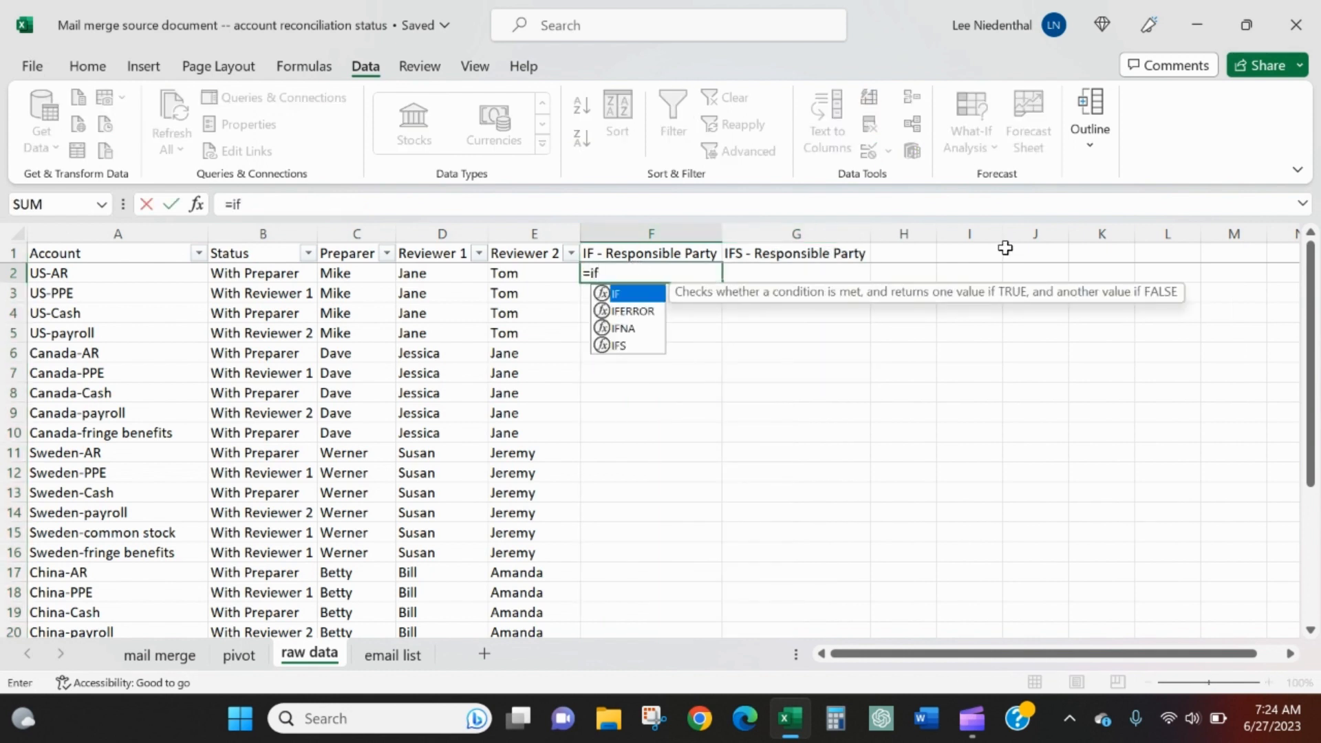
text(()
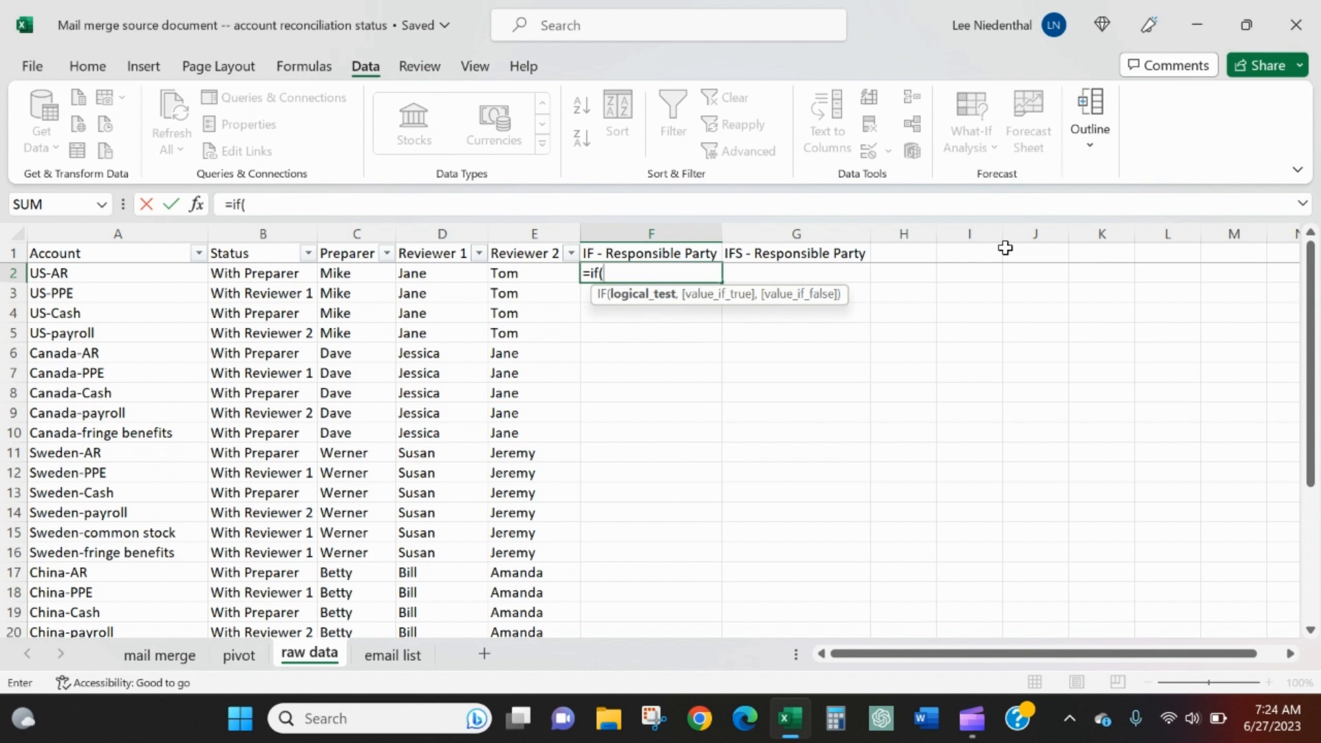
key(Left)
key(Left)
key(Left)
key(Left)
text(=")
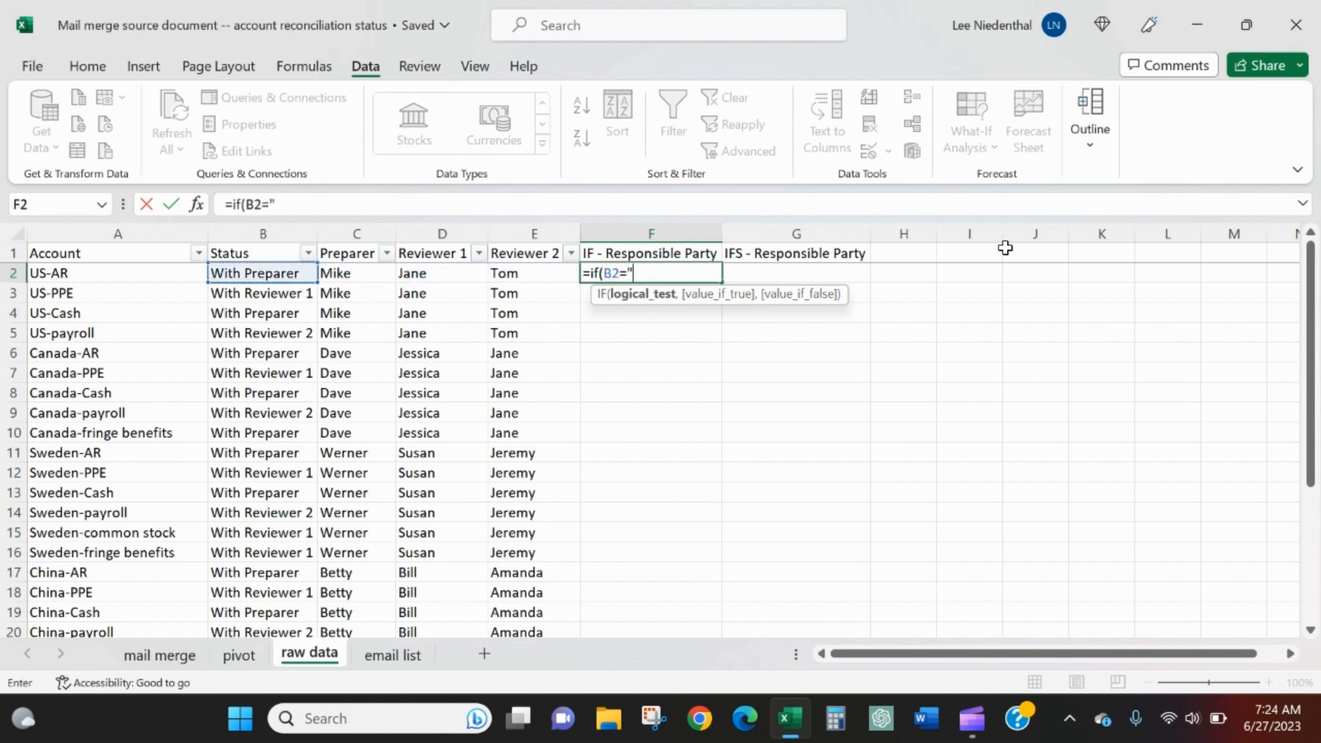
text(With Preparer")
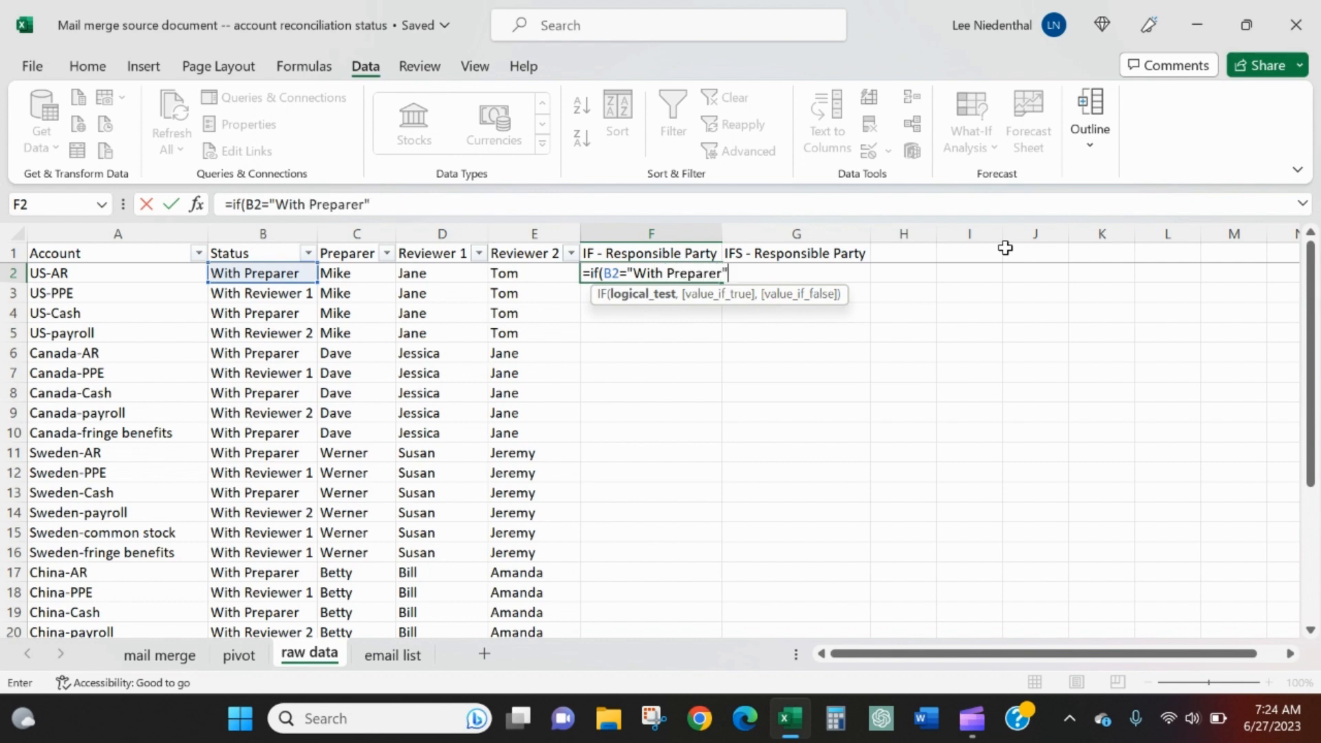
text(,)
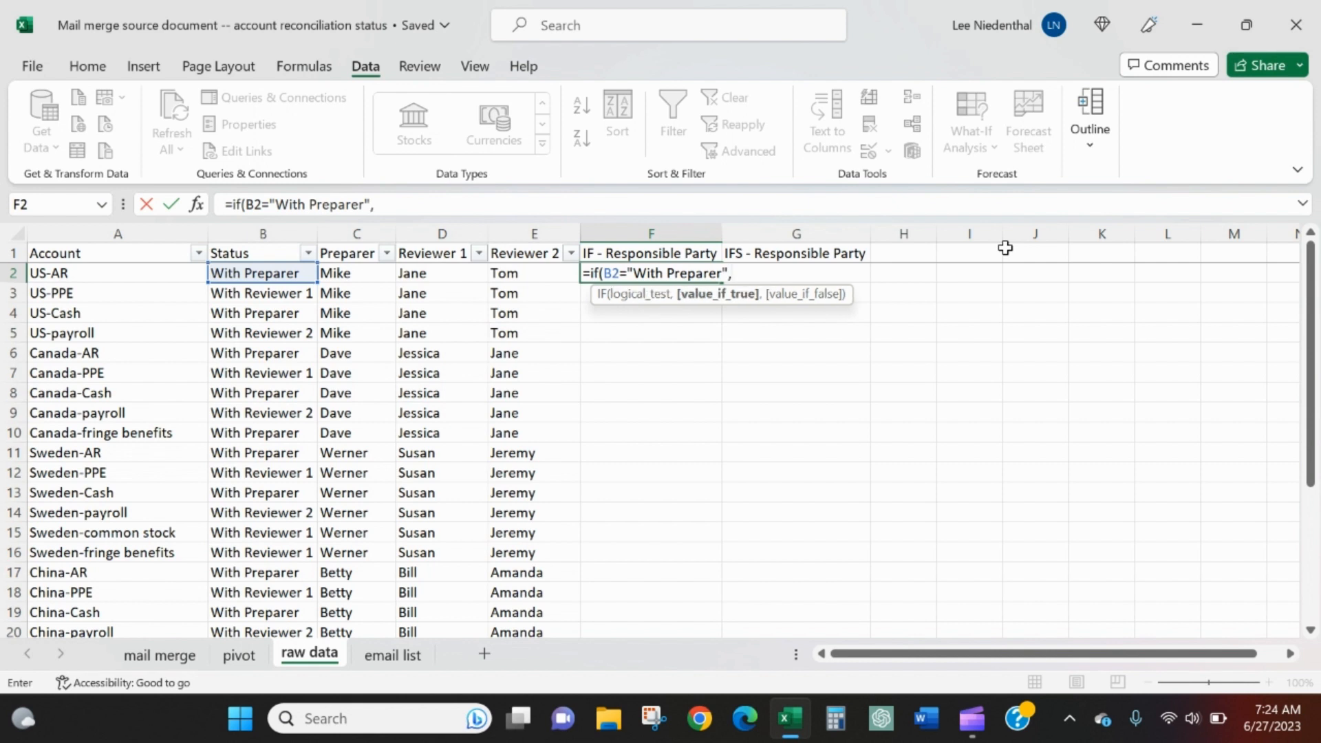
Use C2 as the value if true for the "With Preparer" test and continue to the false argument
key(Left)
key(Left)
key(Left)
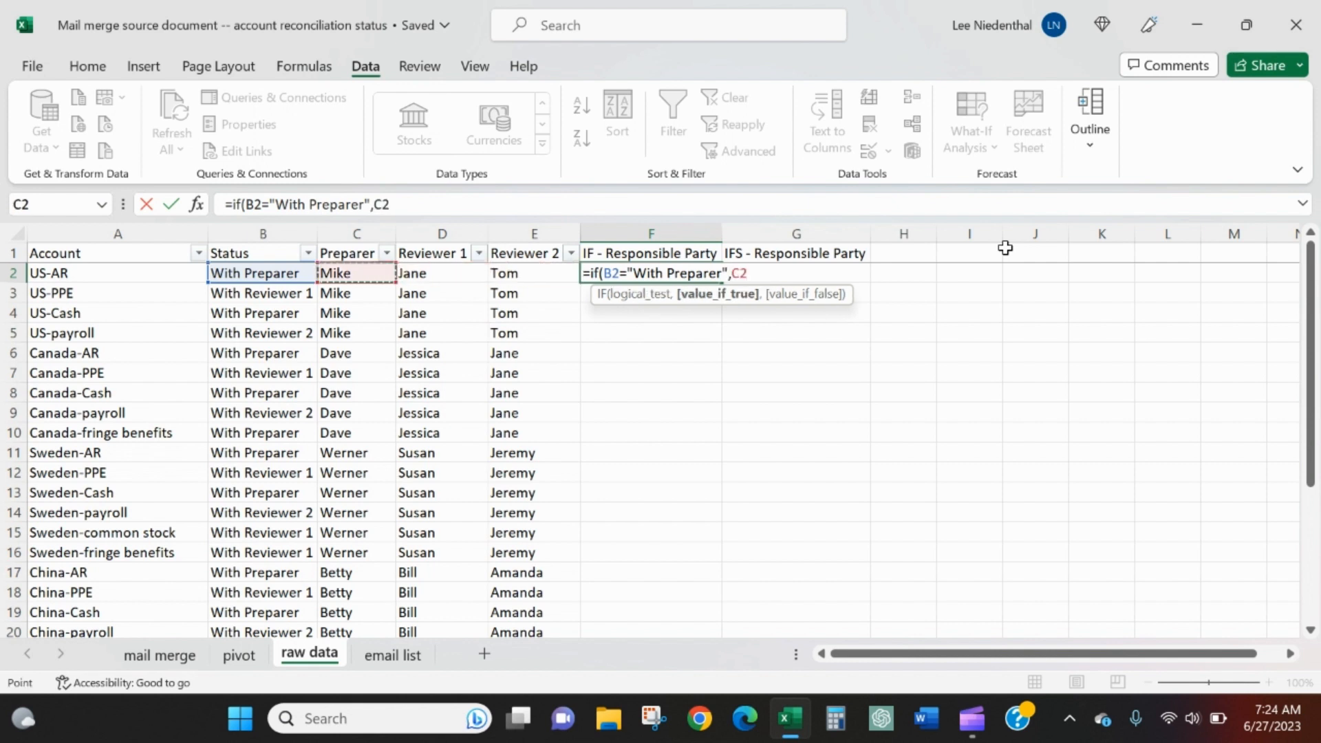
text(,)
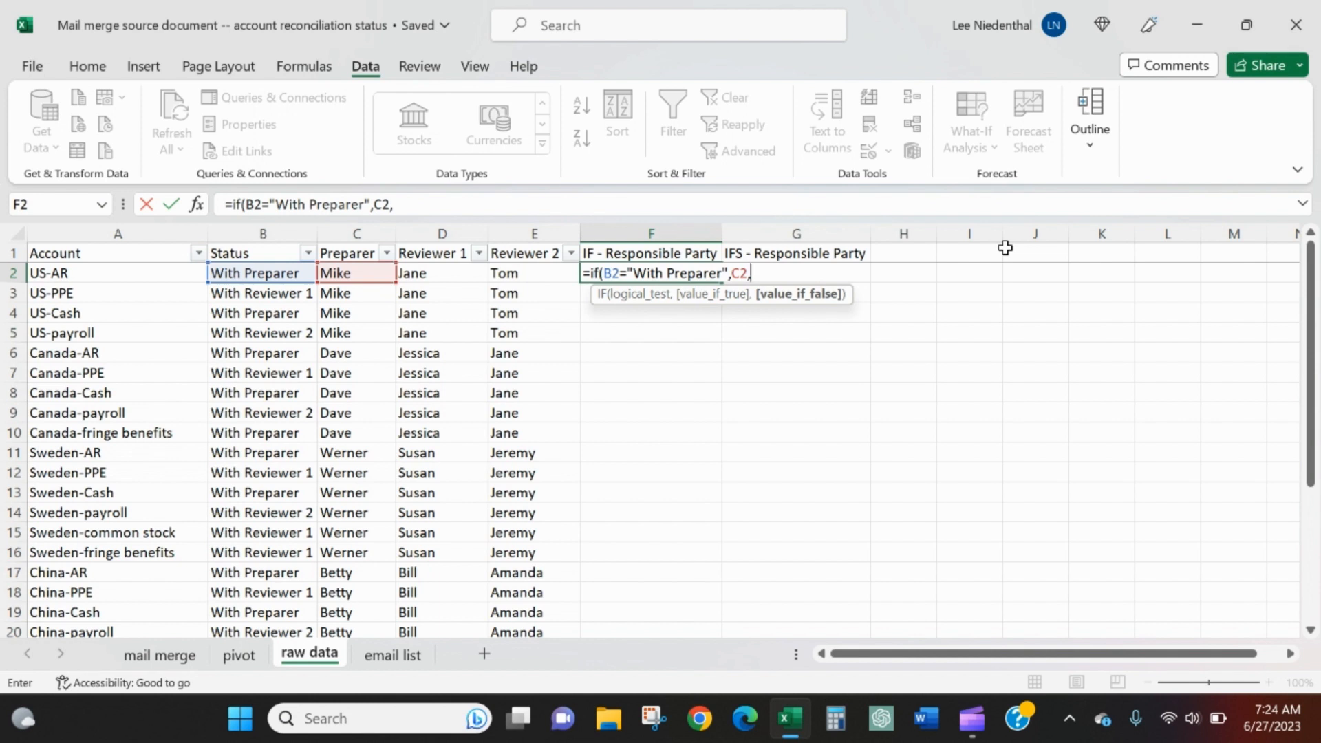
Nest a second IF as the value if false, testing whether B2 equals "With Reviewer 1"
text(if()
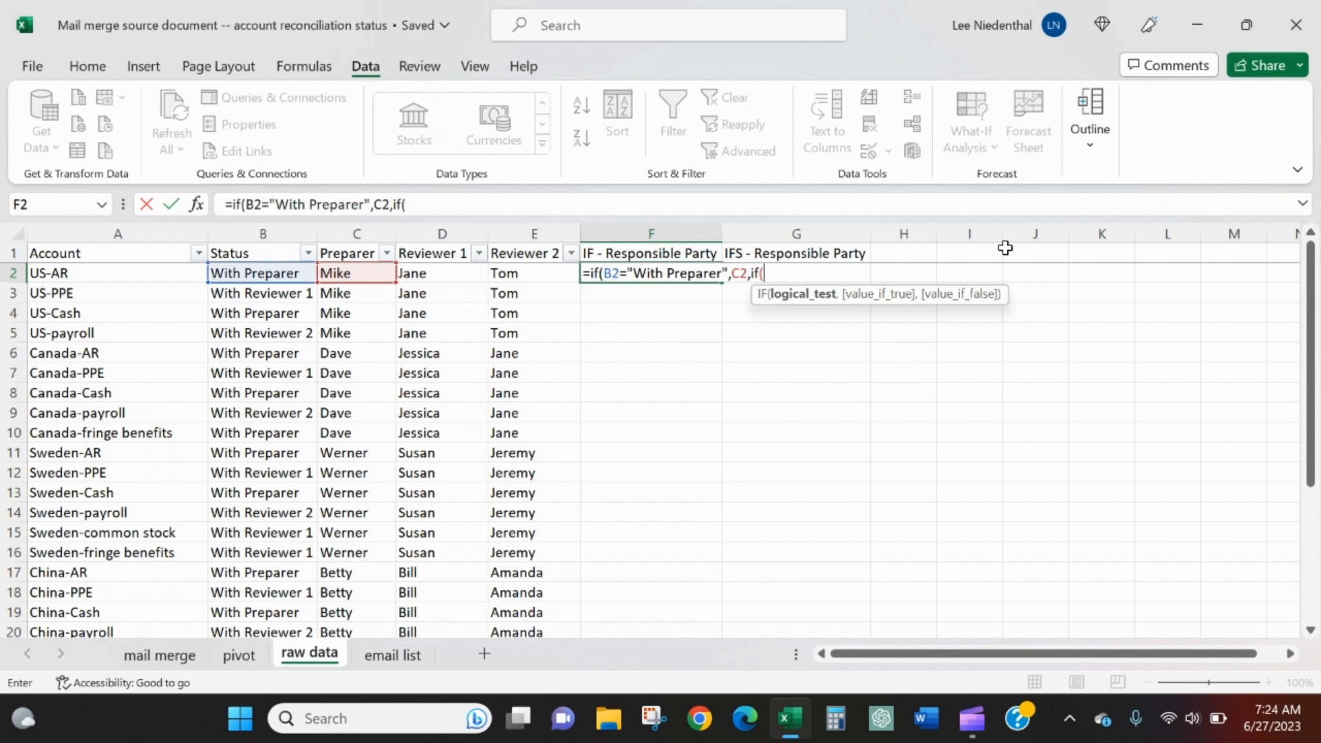
key(Left)
key(Left)
key(Left)
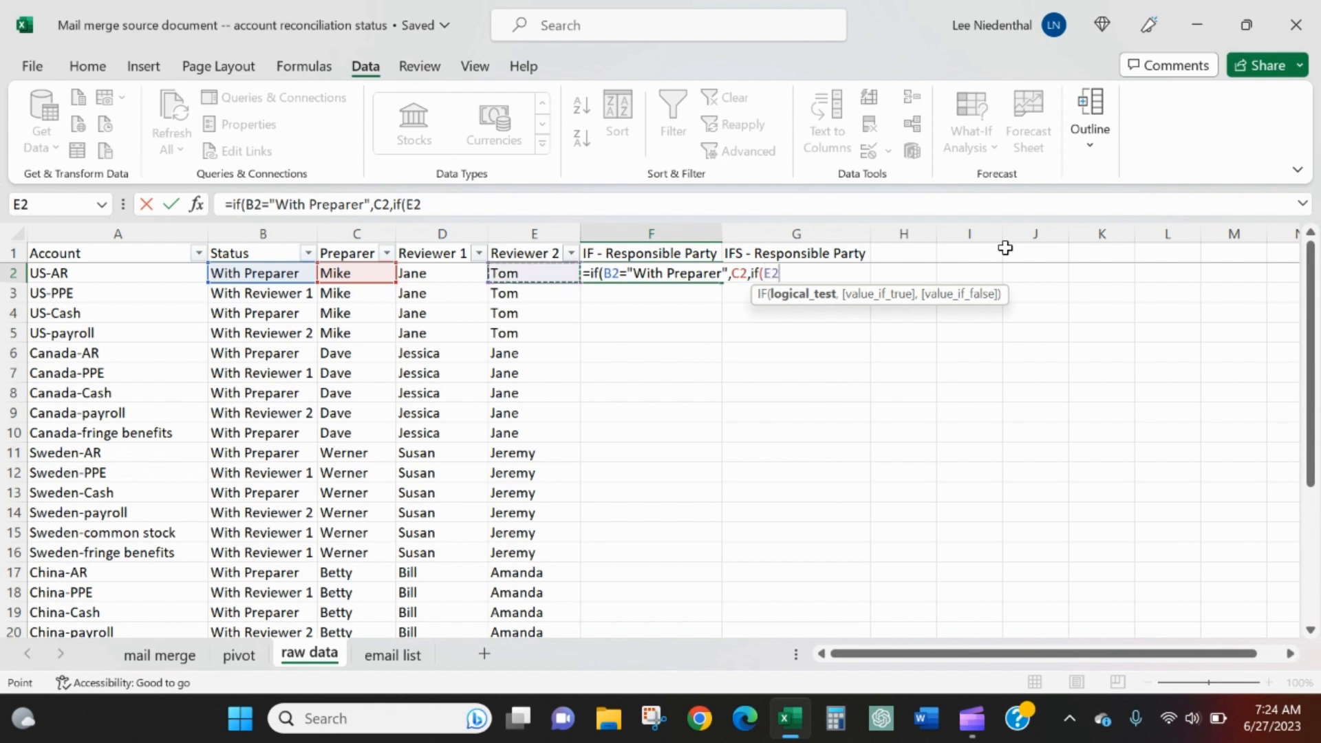
key(Left)
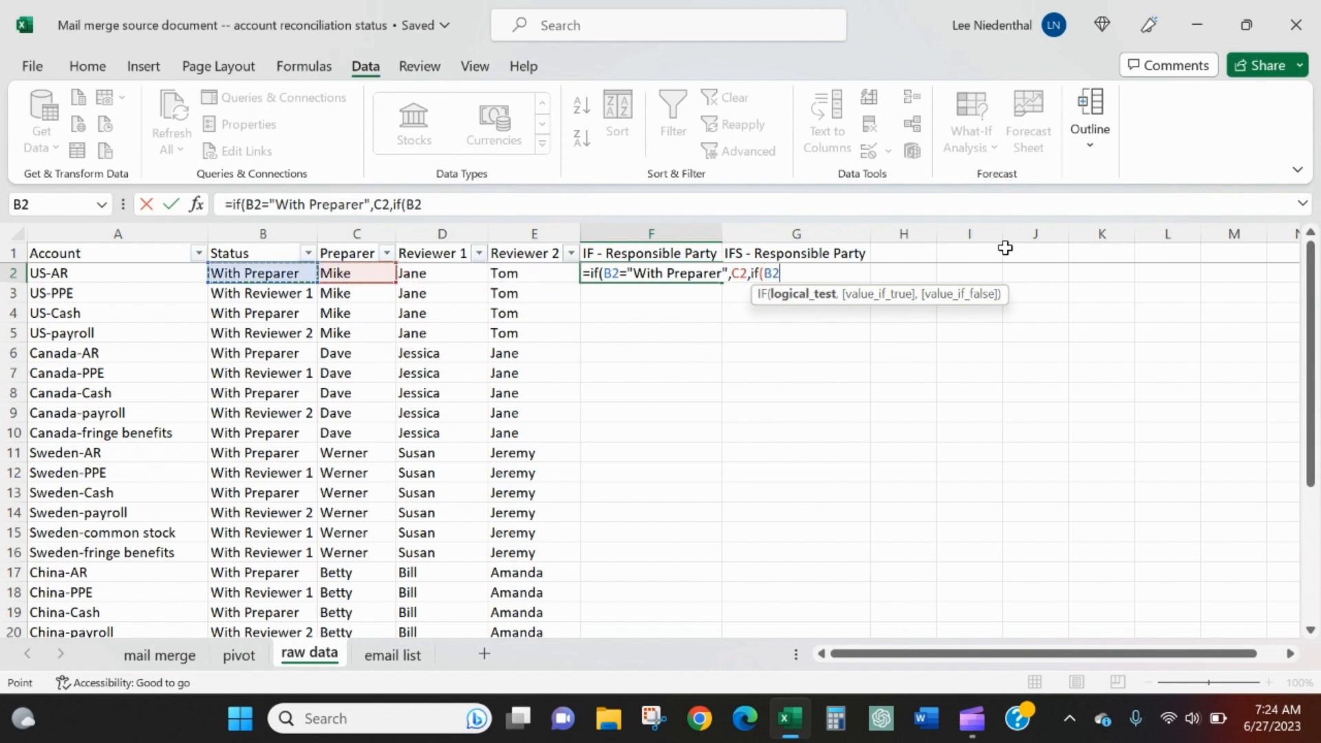
text(=")
text(W)
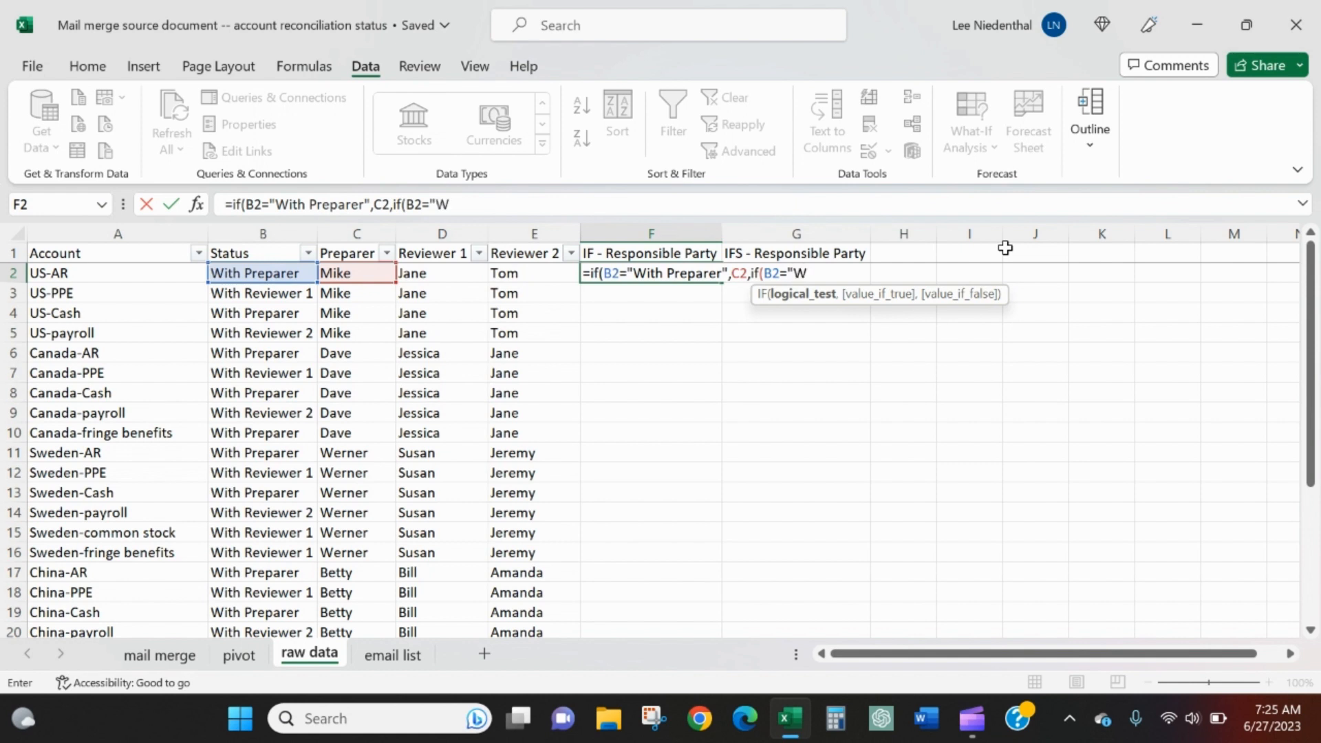
text(ith Reviewer)
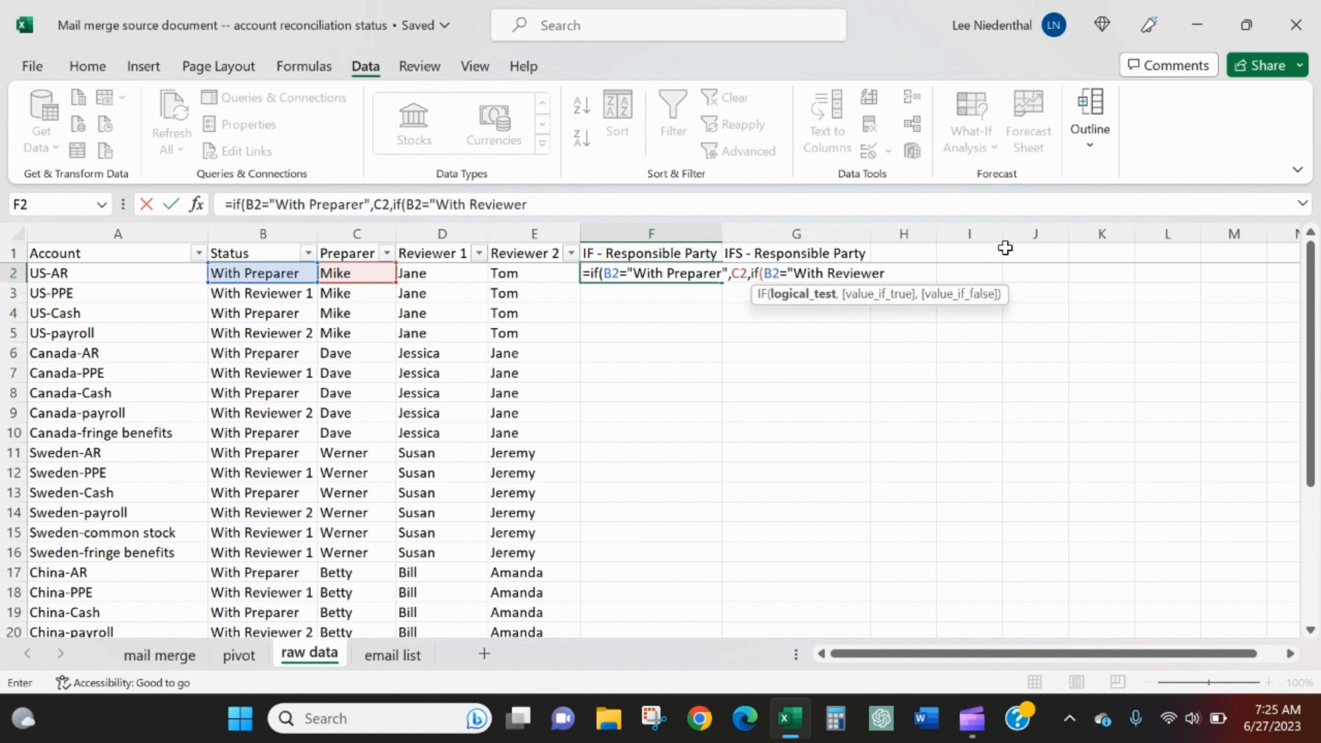
text( 1",)
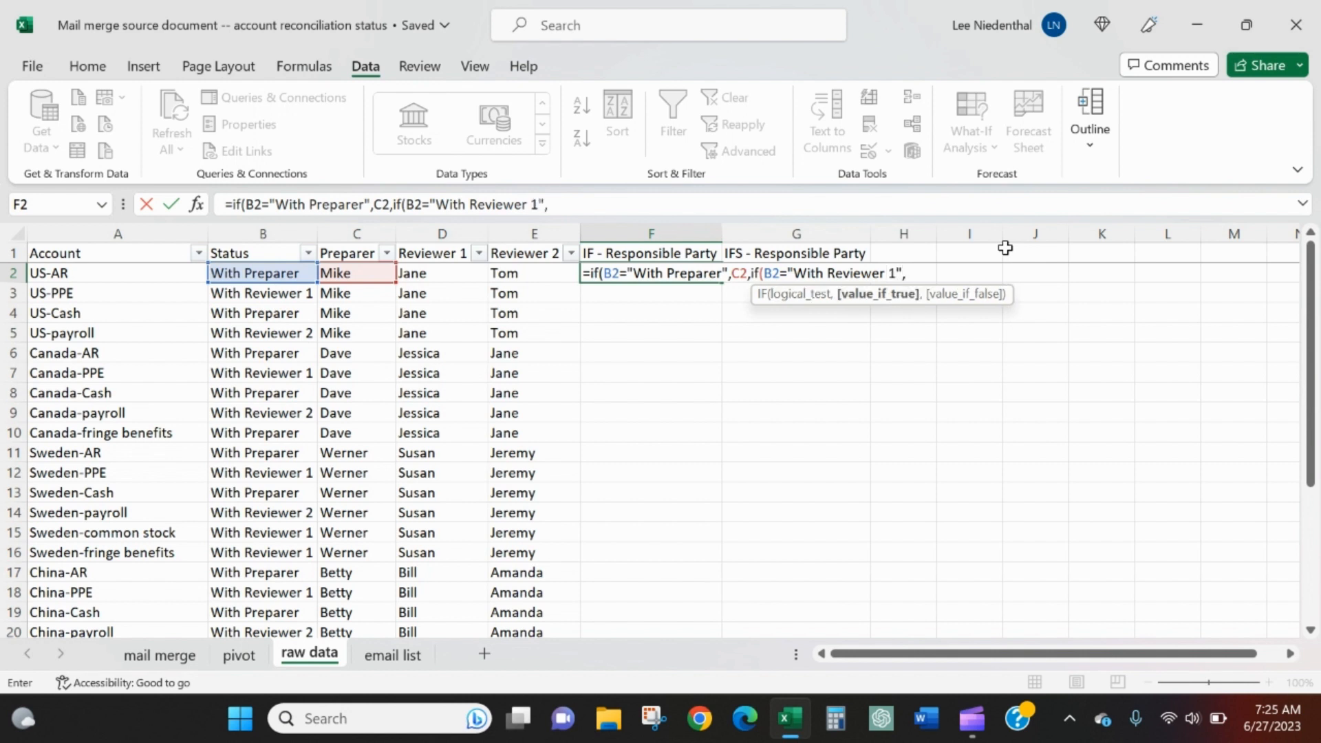
Use D2 as the value if true for the "With Reviewer 1" test and continue to its false argument
key(Left)
key(Left)
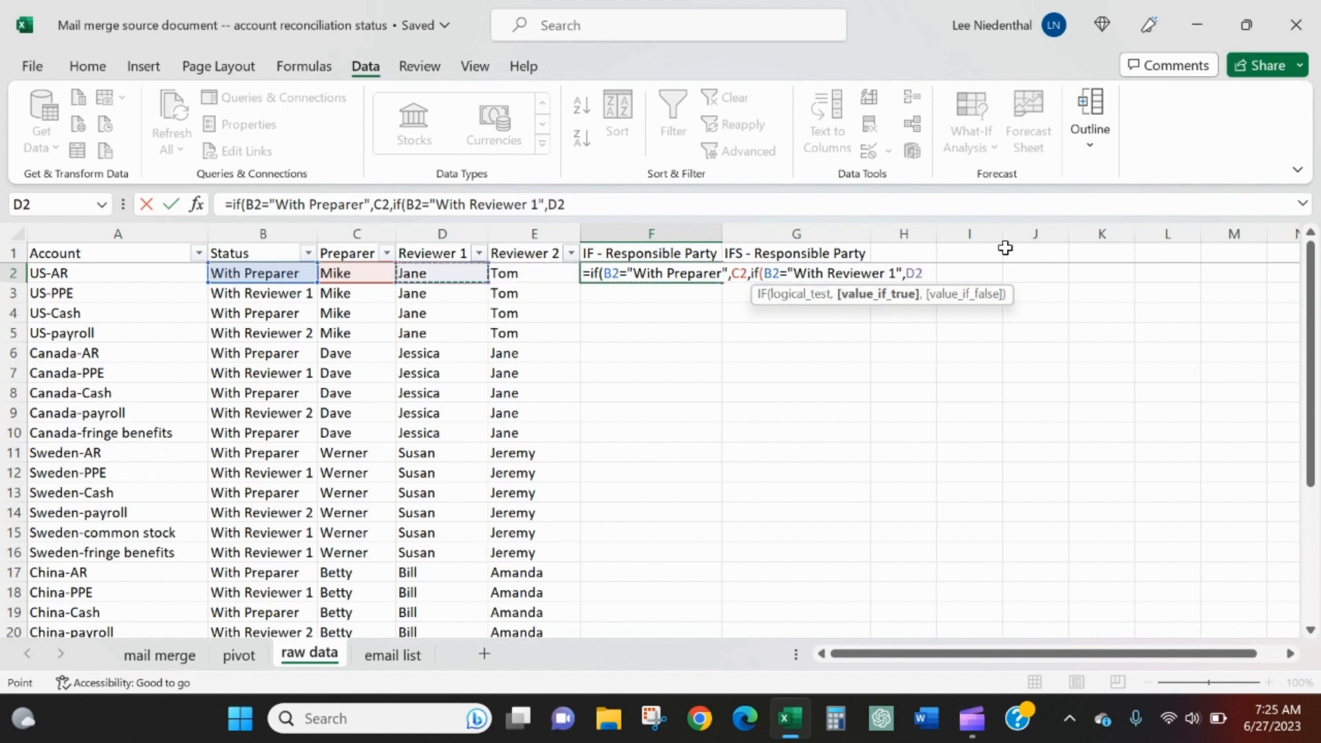
text(,)
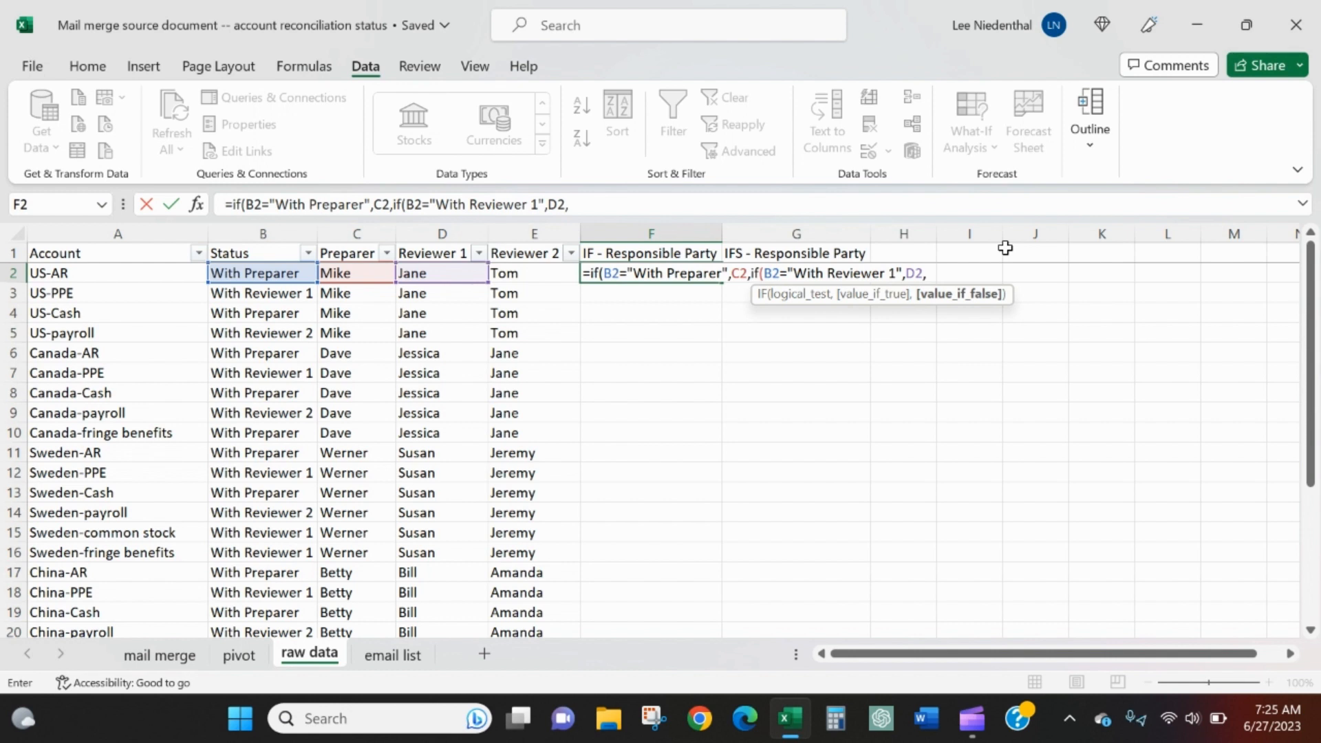
key(Left)
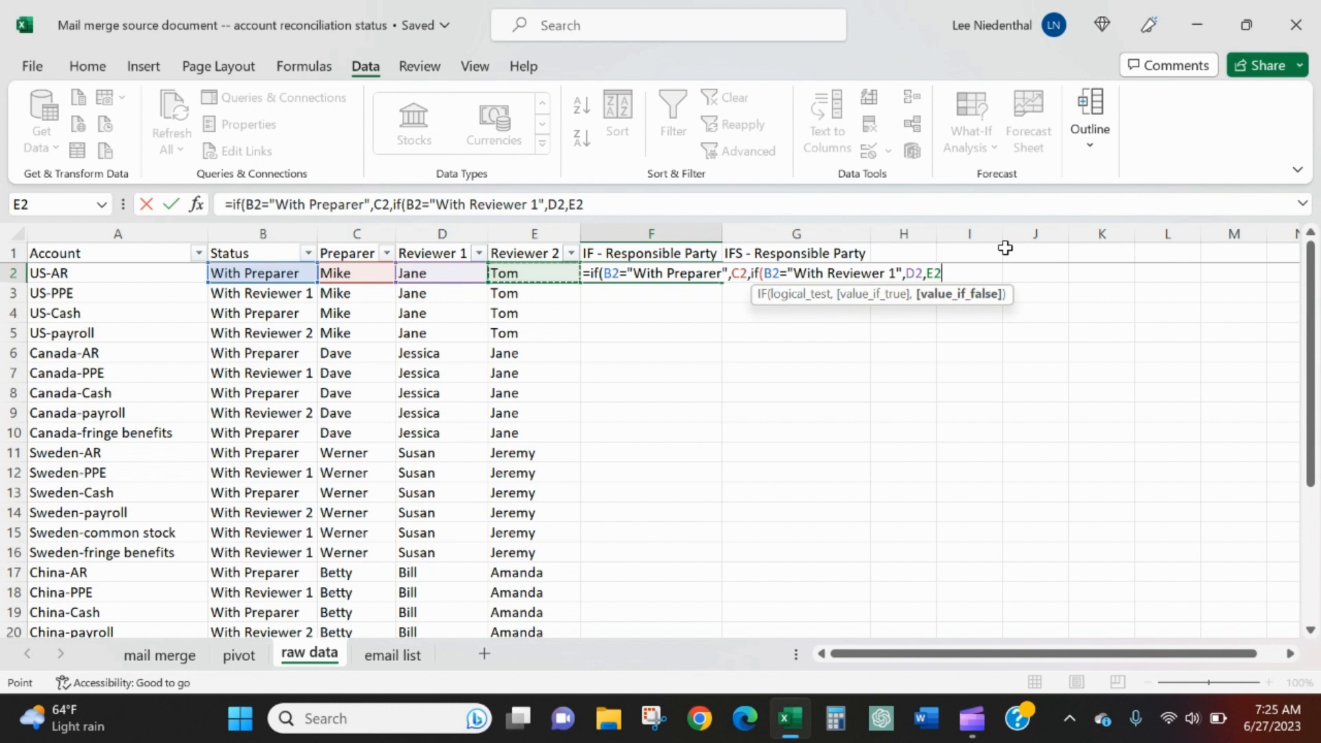
key(BackSpace)
key(BackSpace)
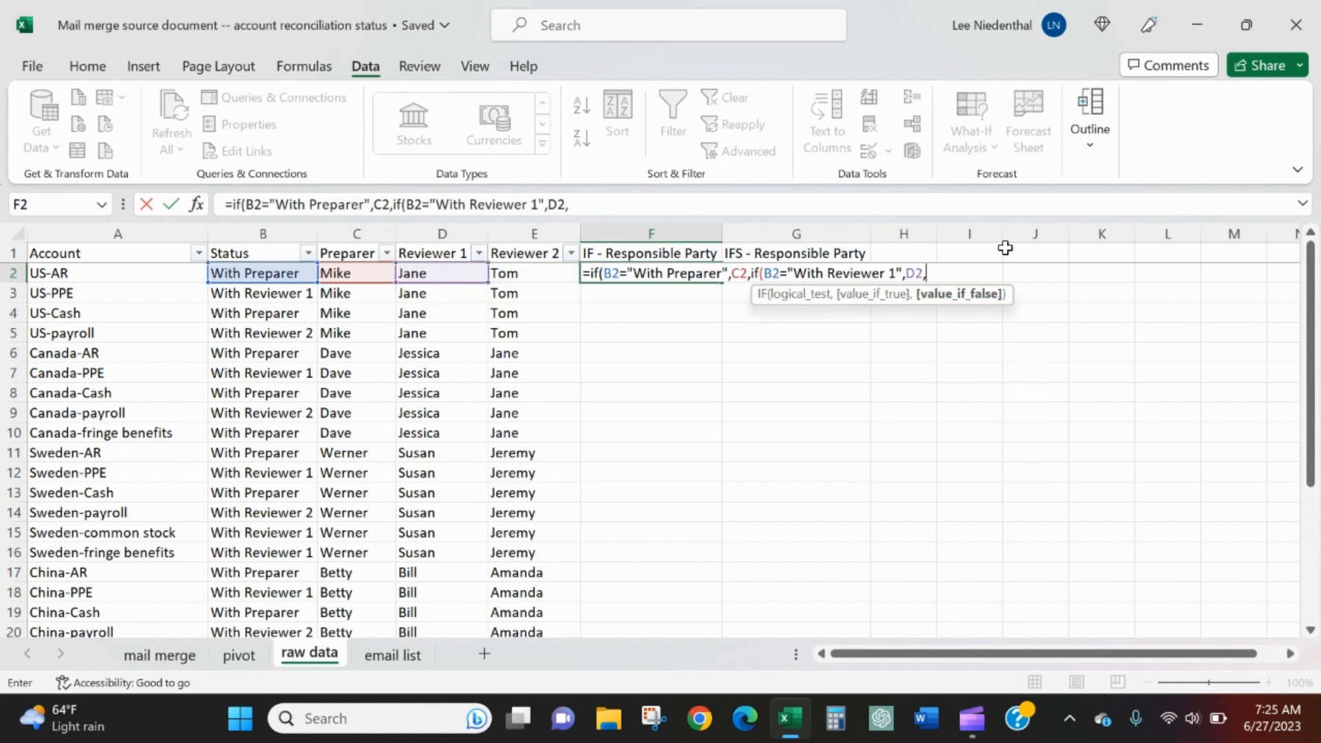
Nest a third IF in the F2 formula that tests whether B2 equals "With Reviewer 2" and returns E2 if true
text(if()
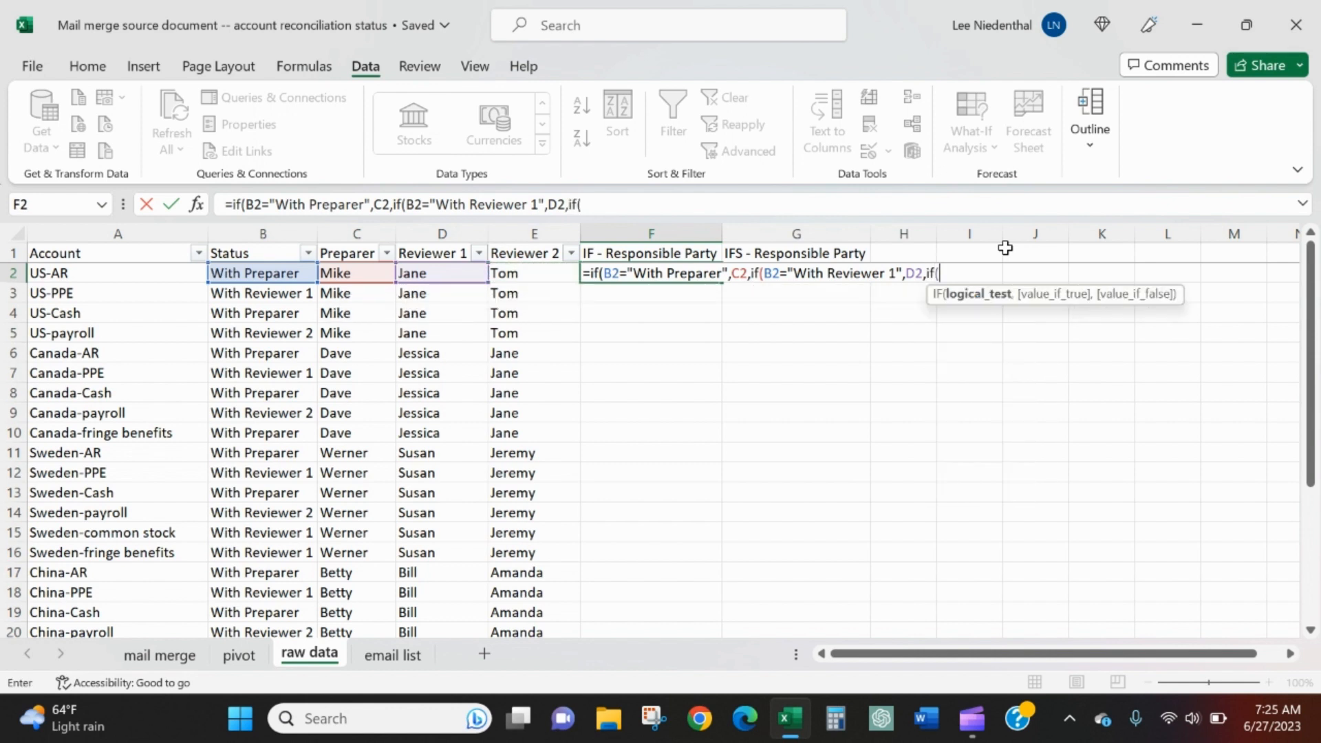
text(B2=)
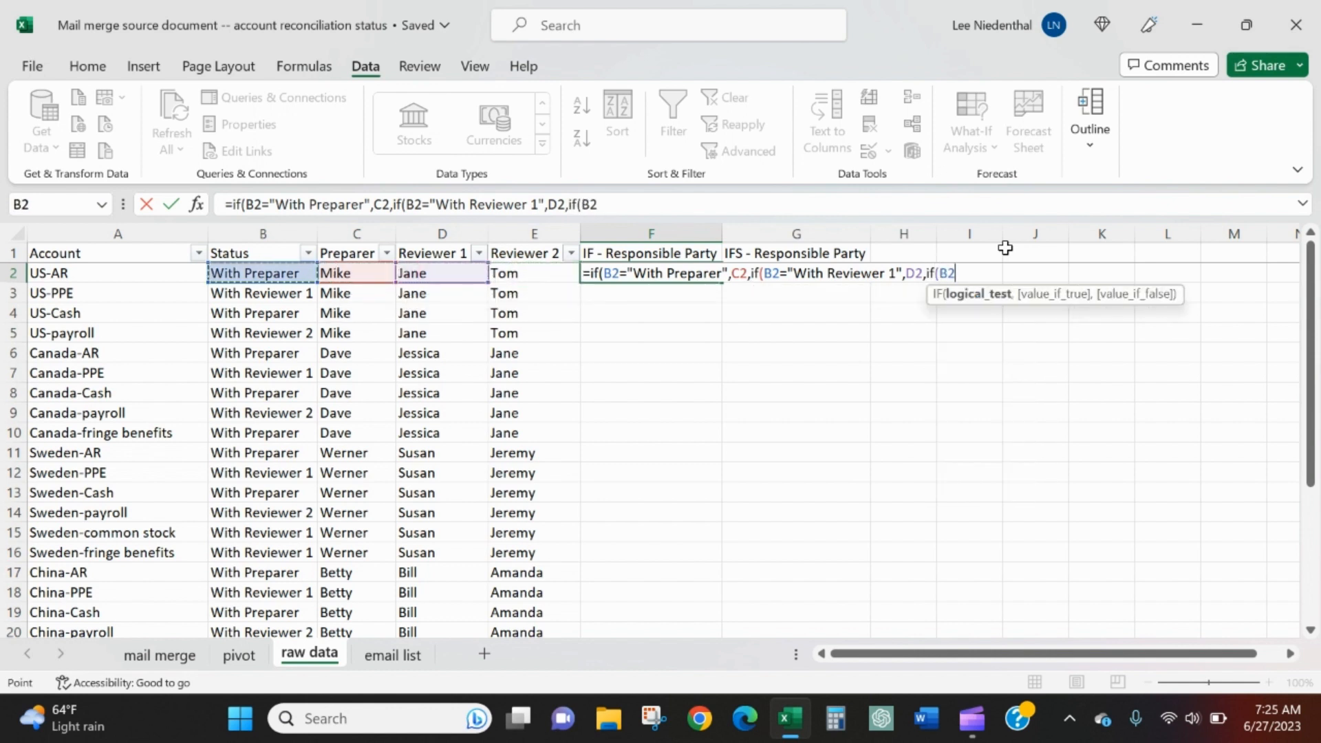
text("With P)
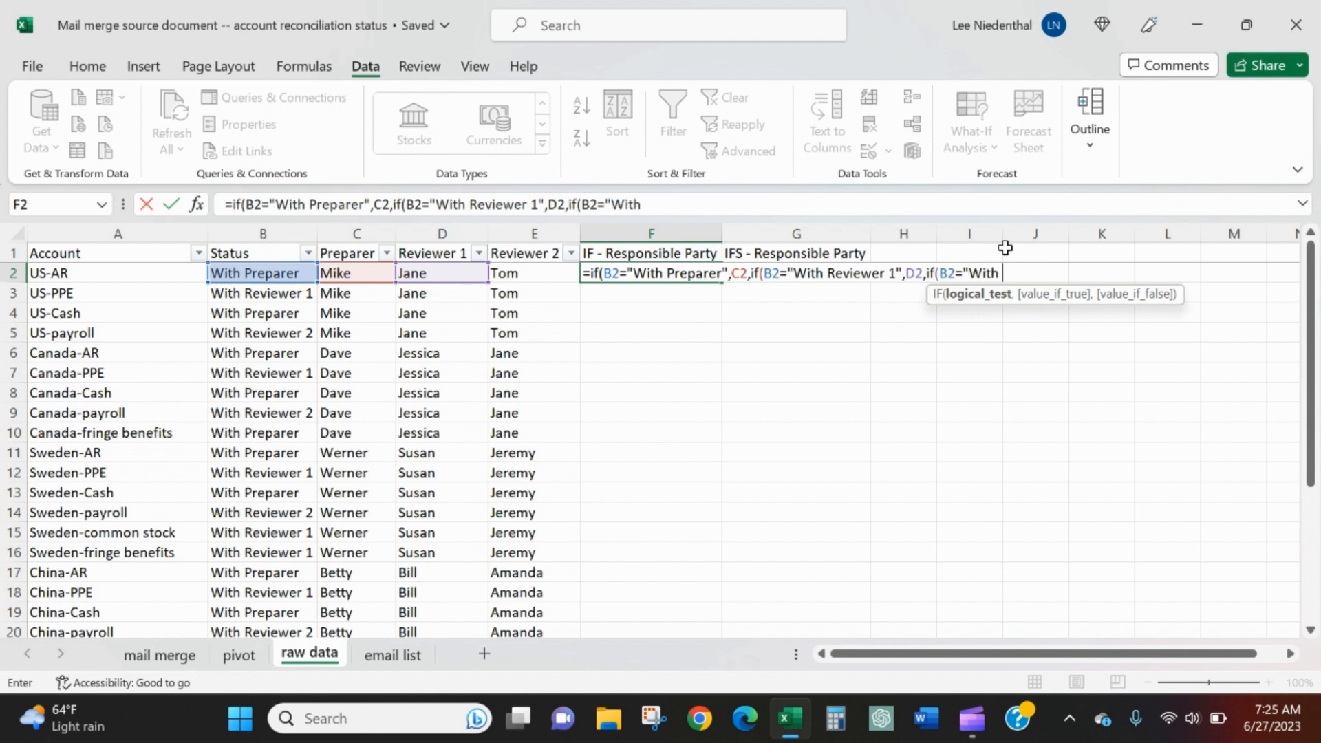
key(BackSpace)
text(Reviewer 2")
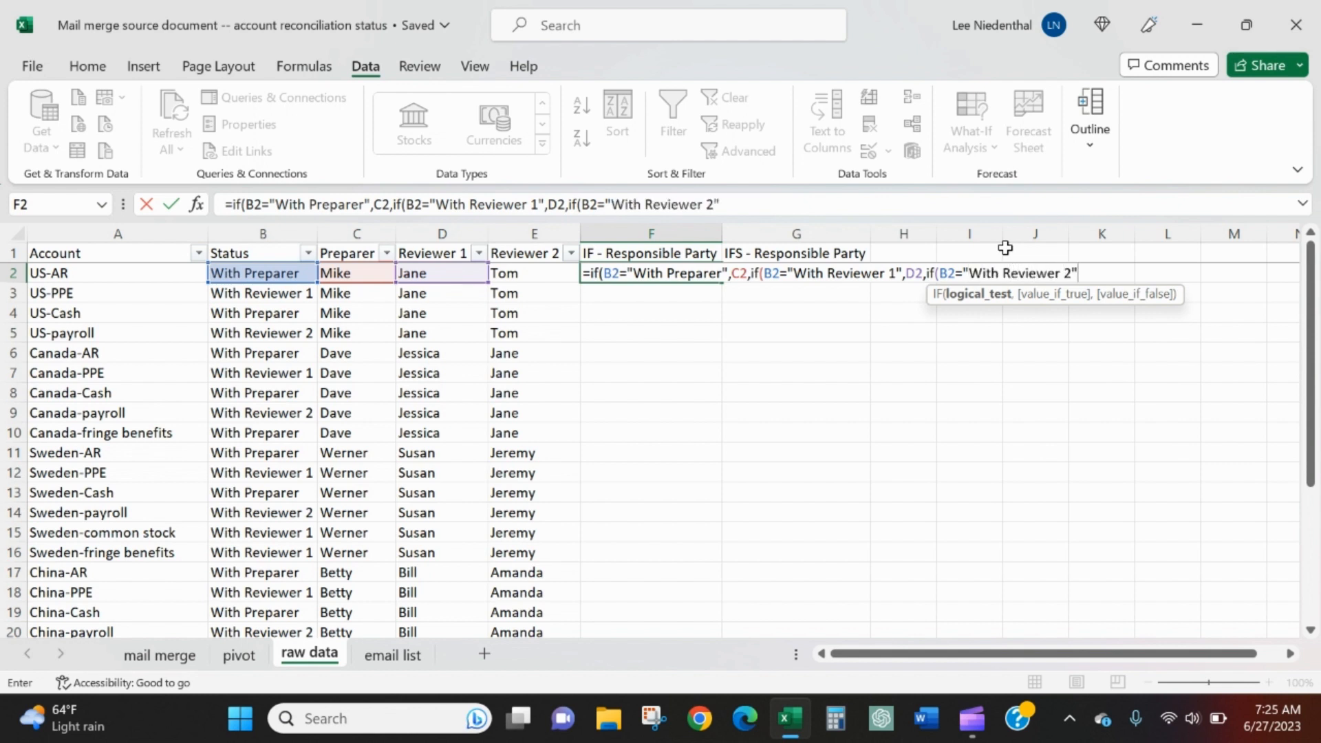
text(,)
key(Left)
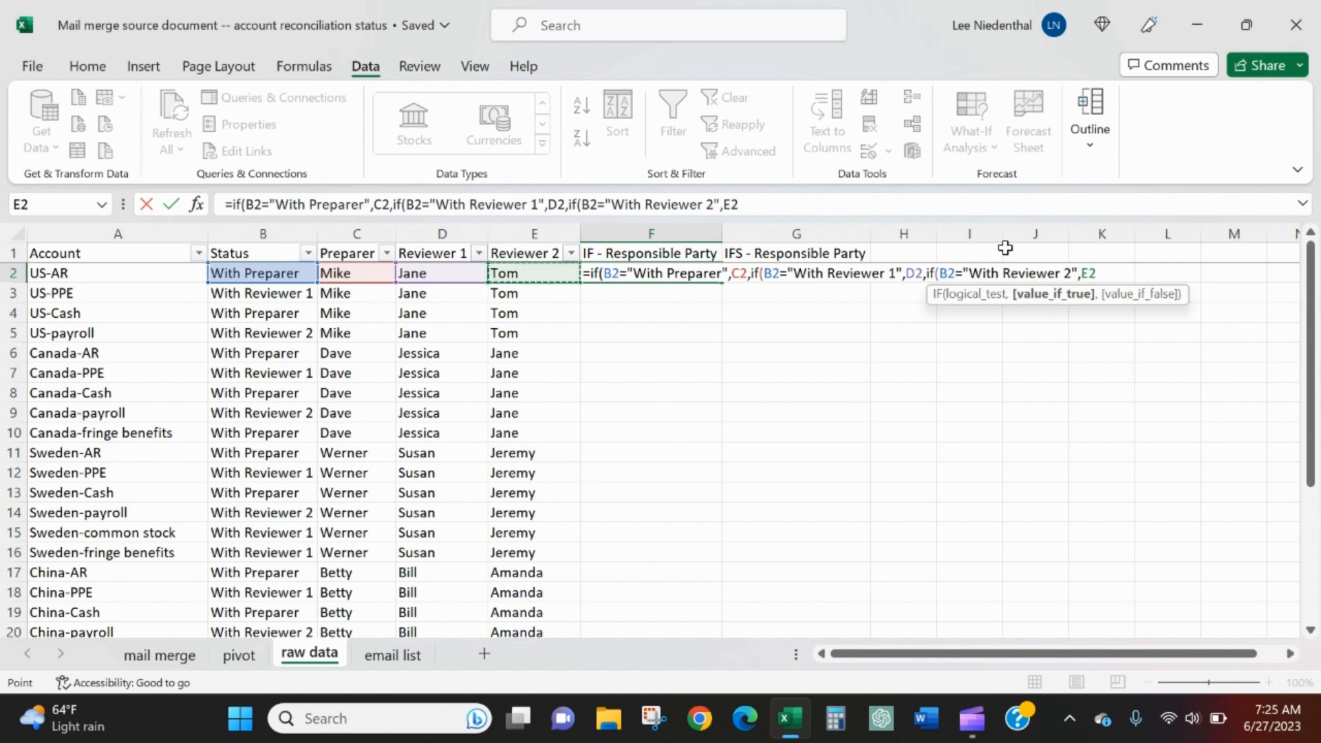
text(,)
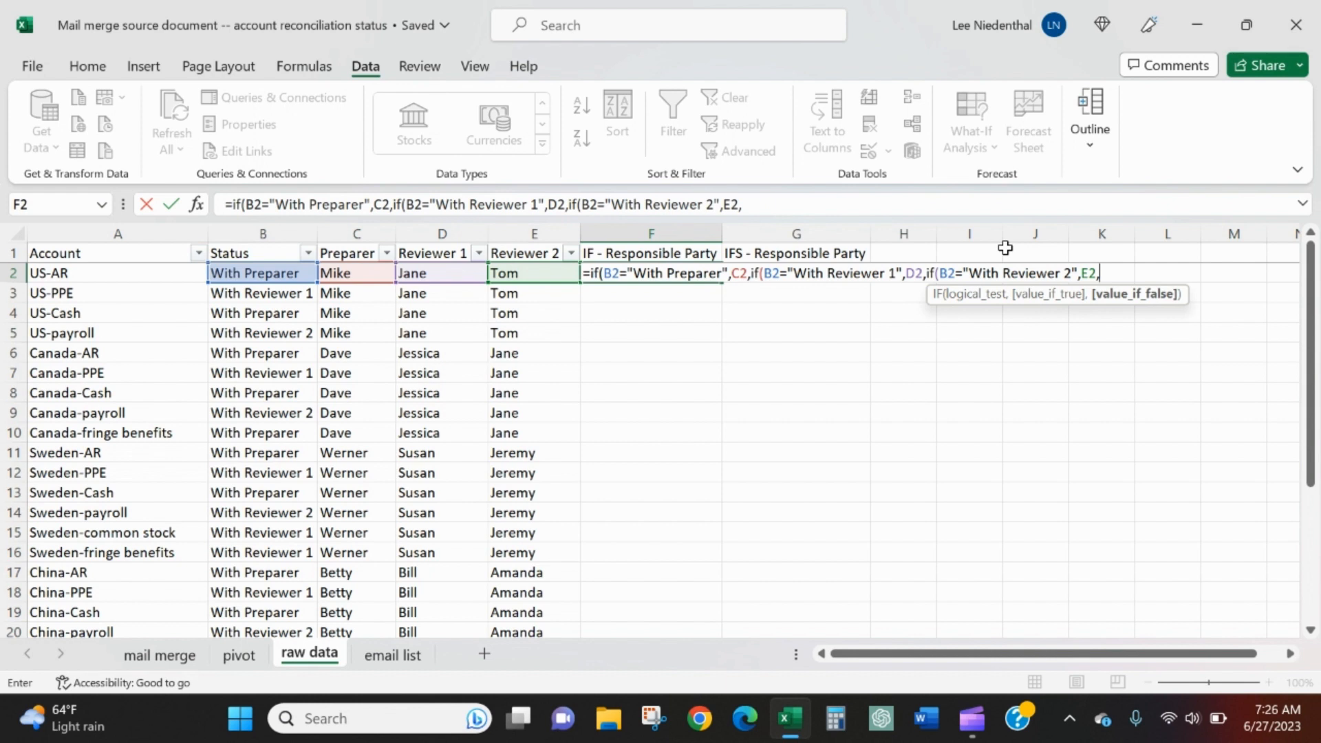
Set the last value if false in F2 to "check status and nested IF statement", close all three IFs and enter the formula
text("check status and IF)
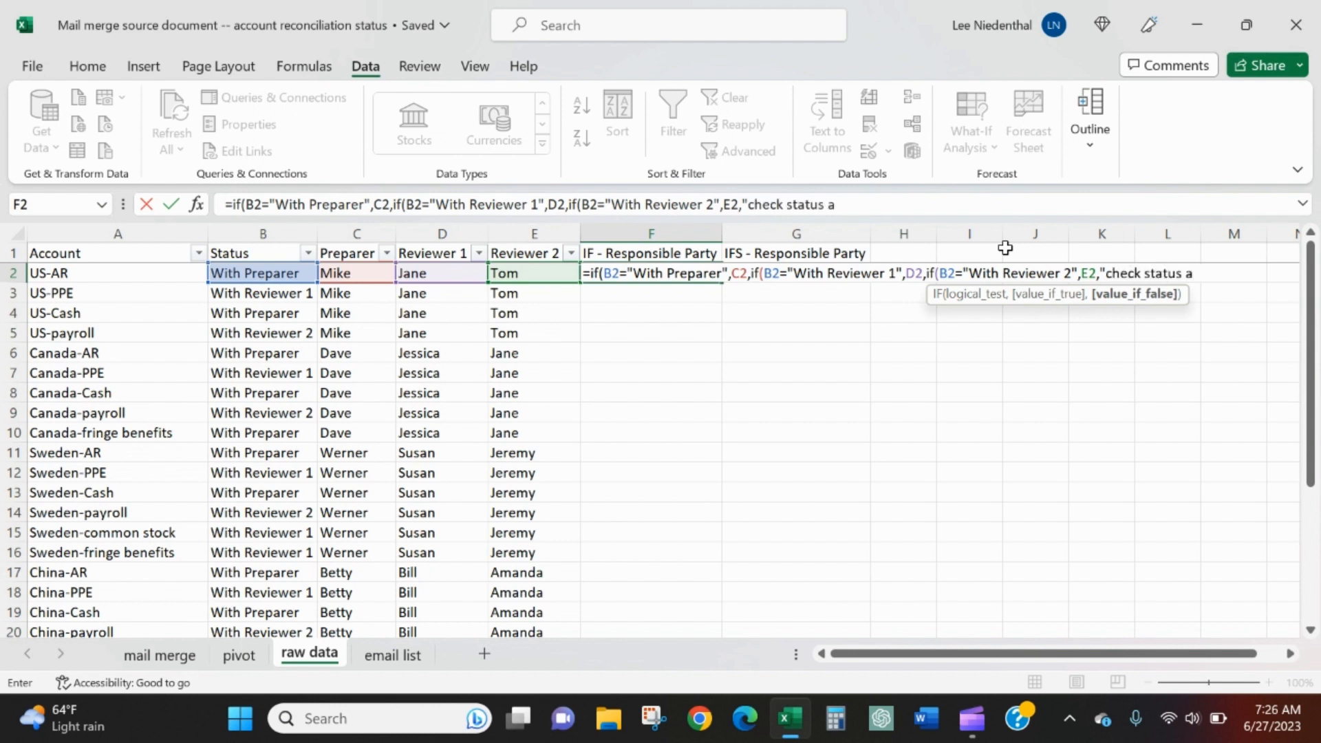
key(BackSpace)
key(BackSpace)
text(nested IF)
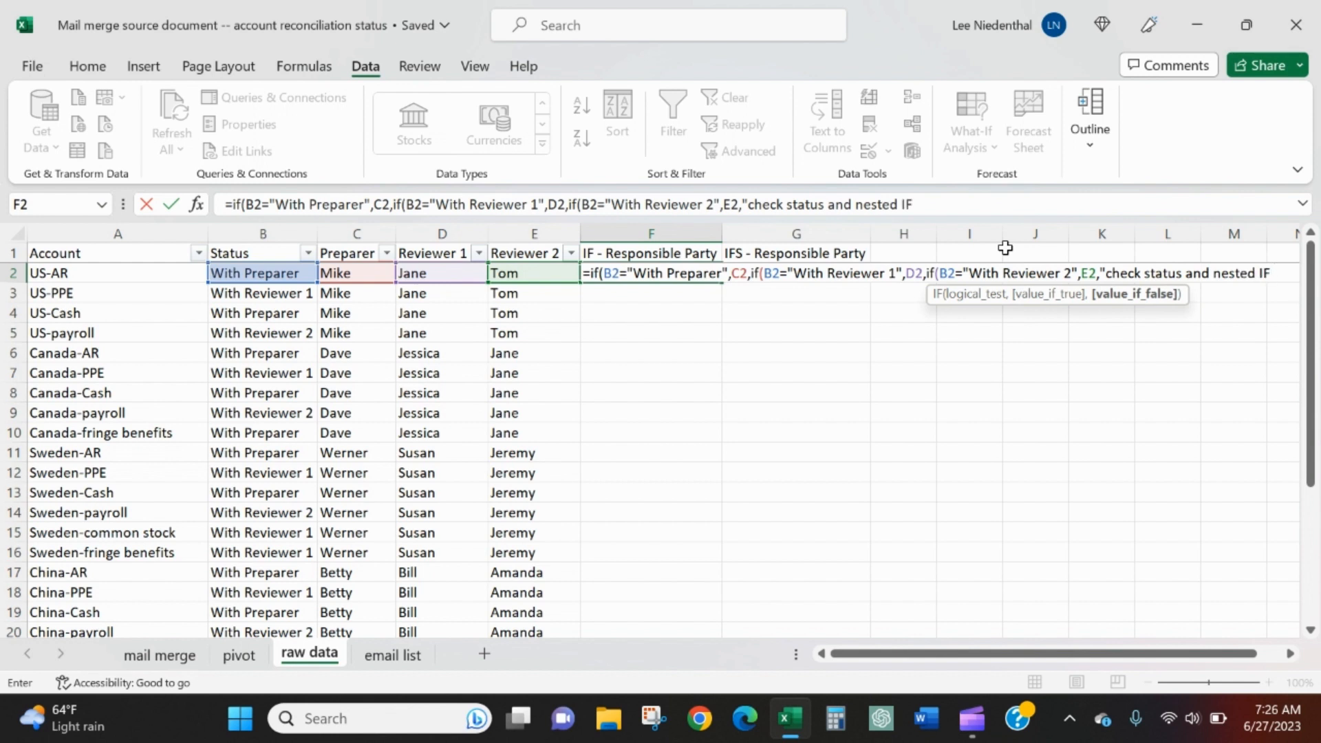
text( statement")
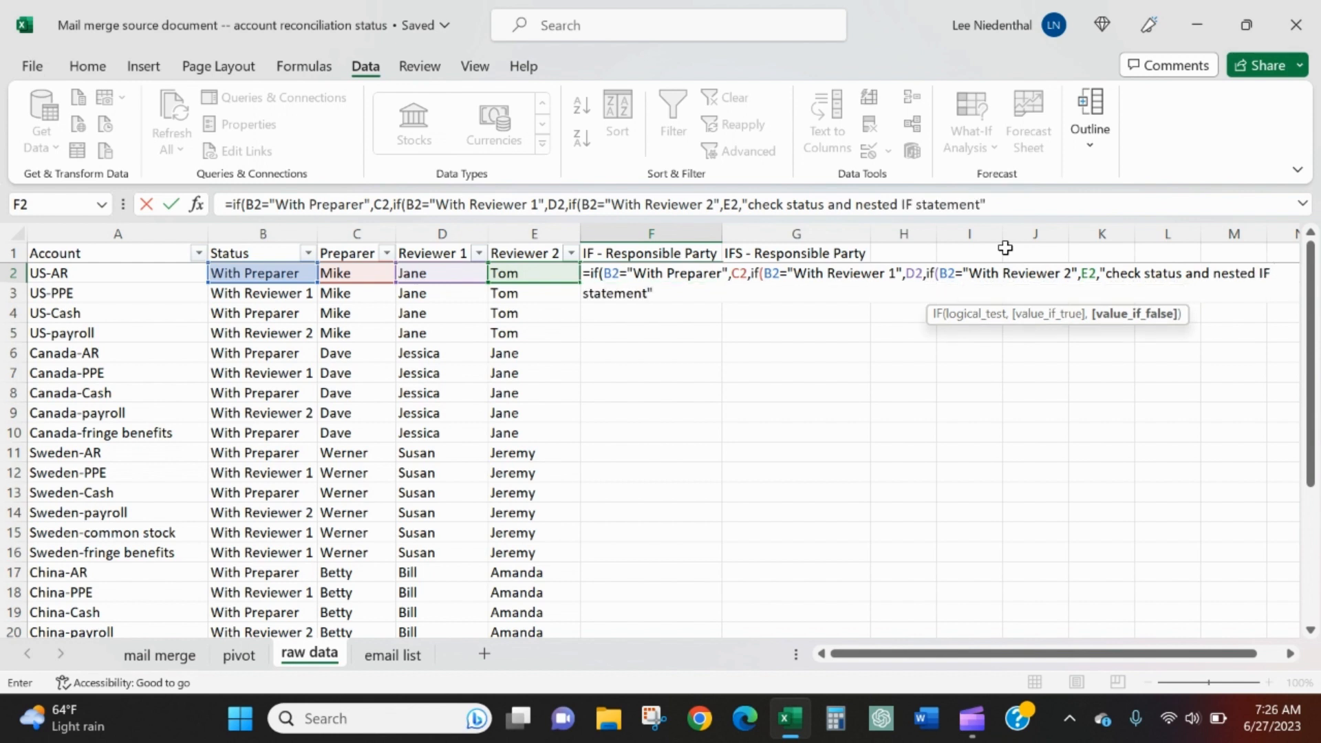
text())
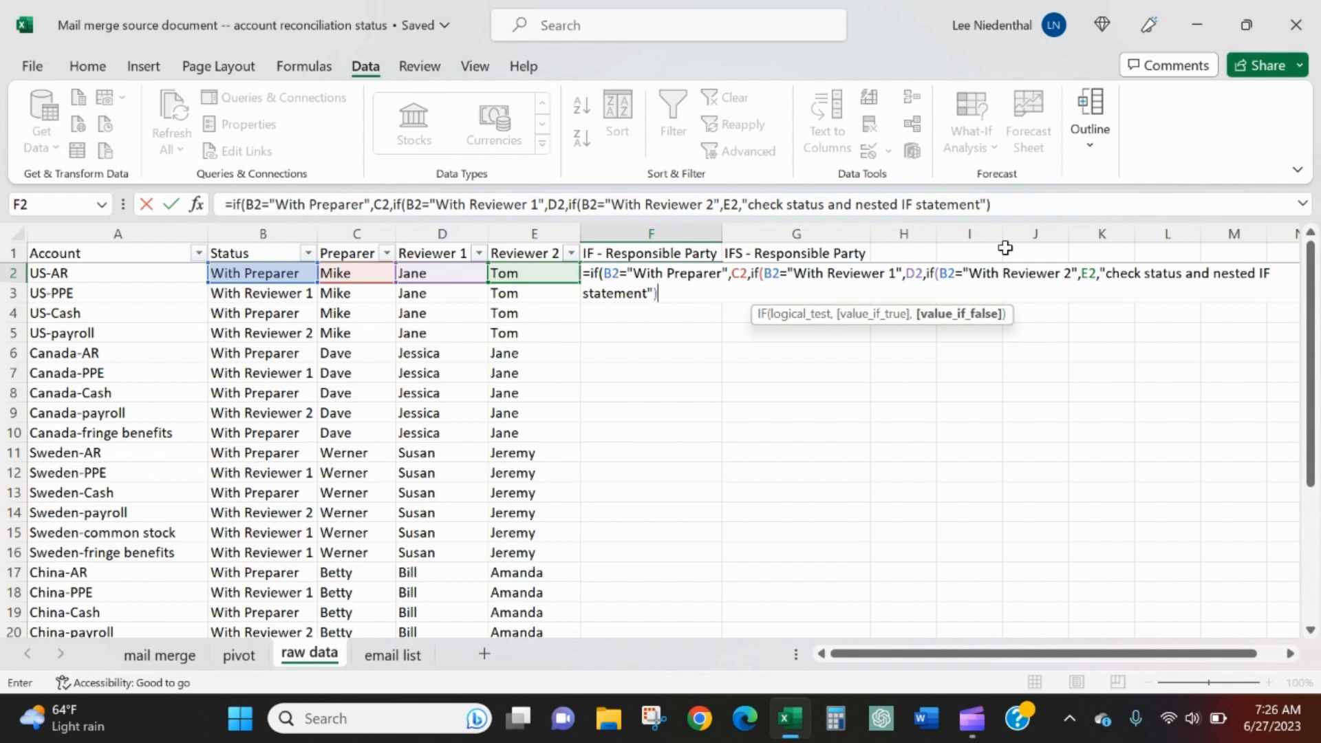
text())
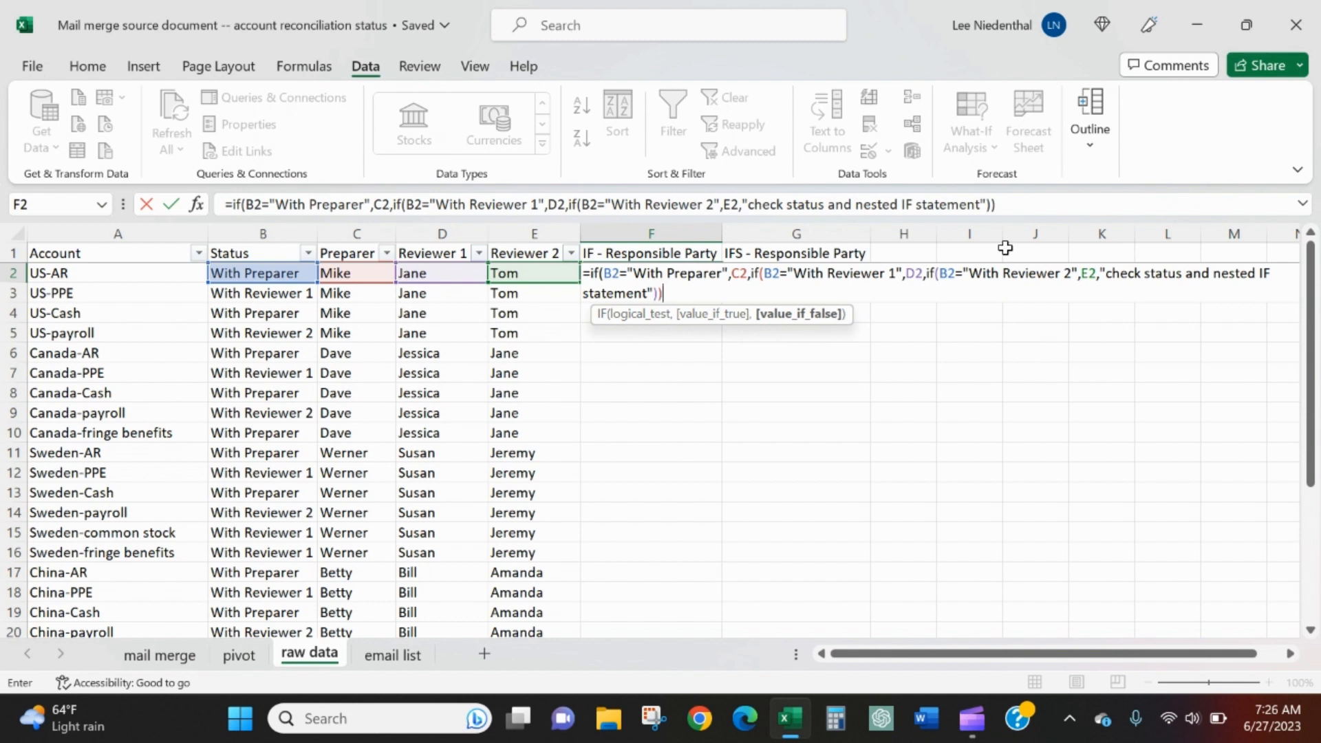
text())
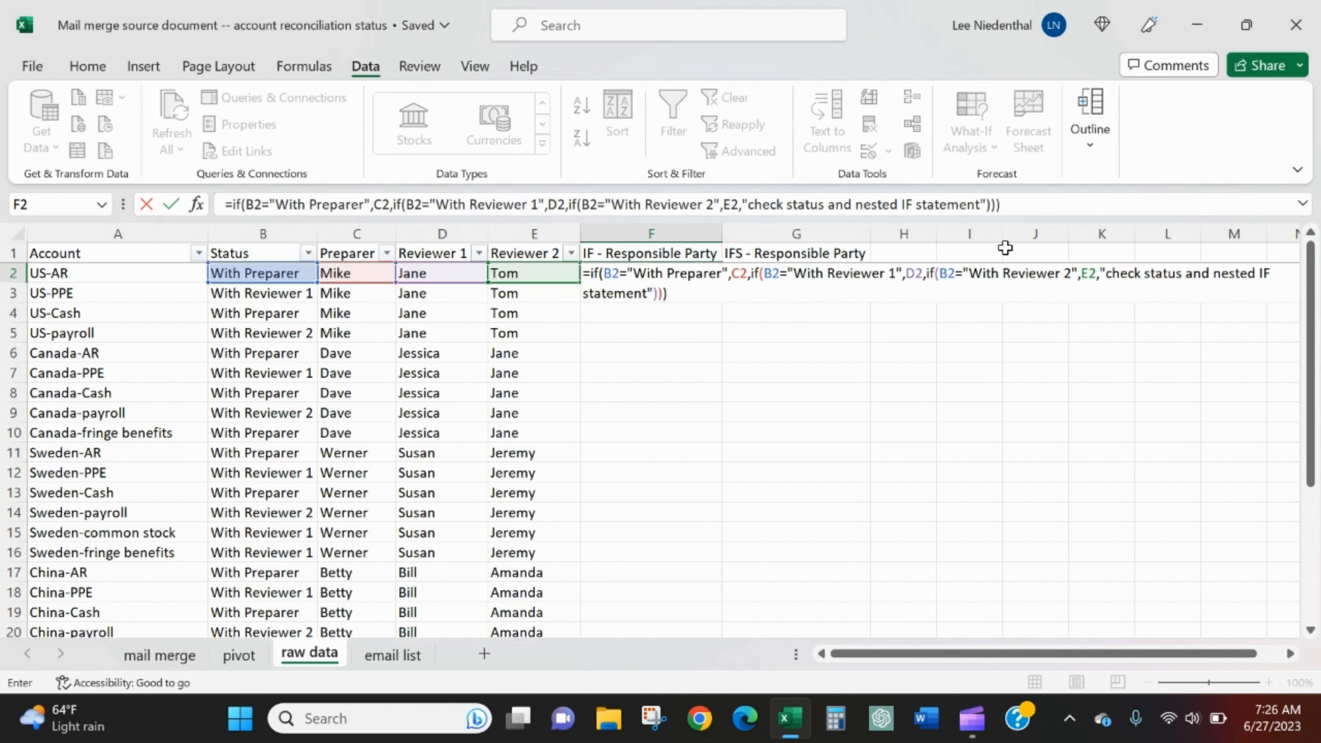
key(Return)
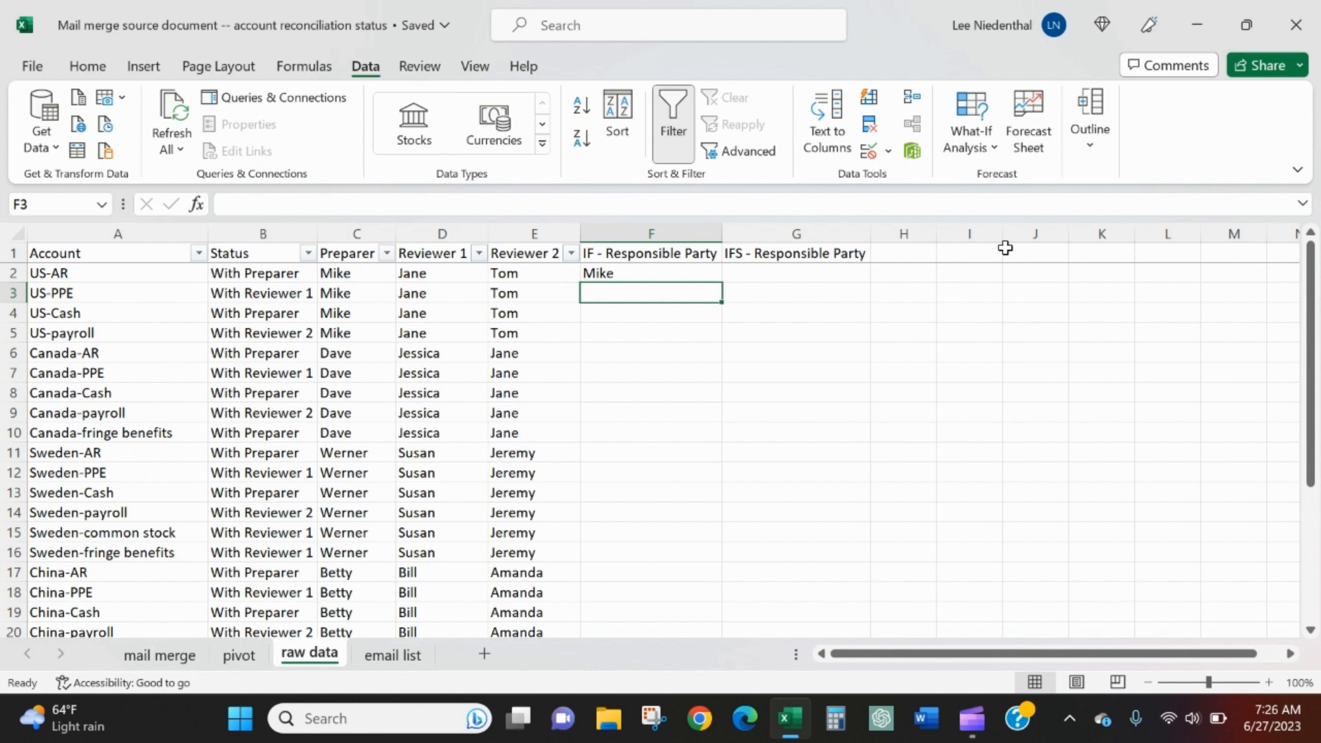
Copy the nested IF formula from F2 down the IF - Responsible Party column through F30
key(Up)
key(Left)
key(Left)
key(Left)
key(Left)
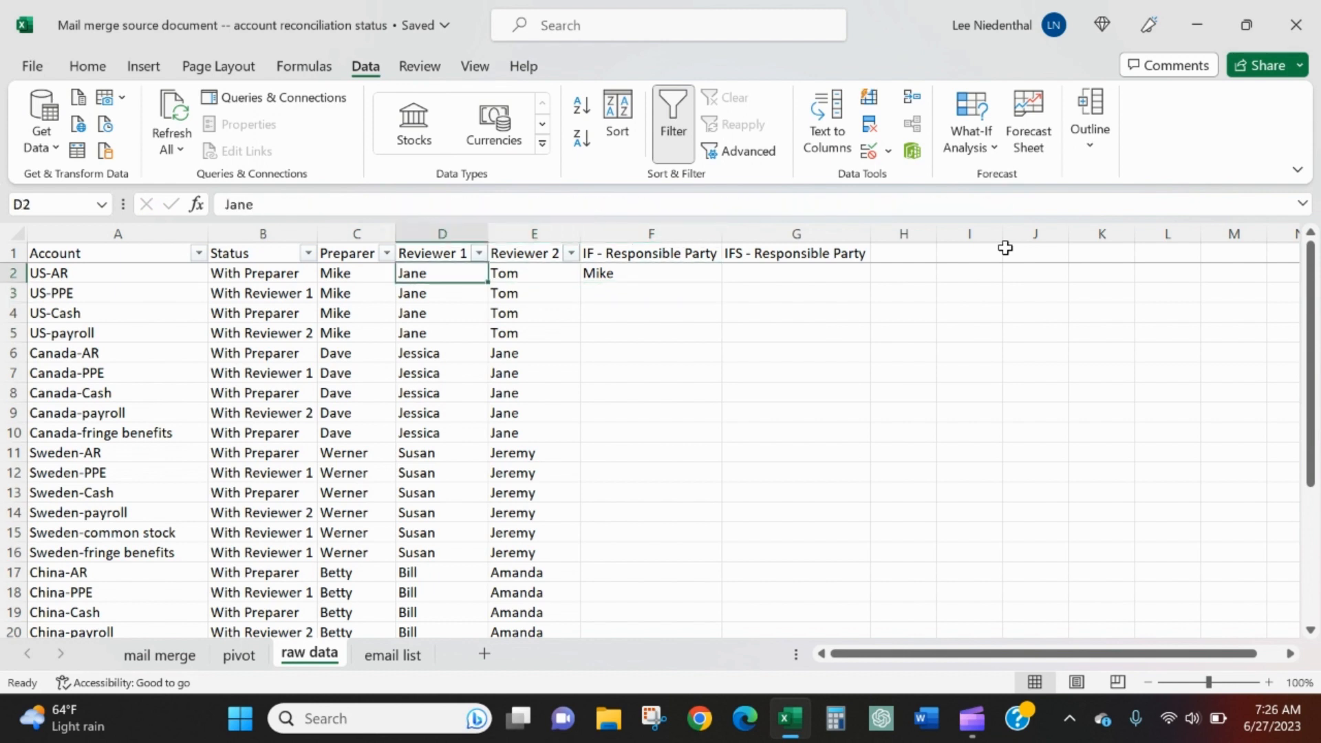
key(Right)
key(Right)
key(Right)
key(Right)
key(ctrl+c)
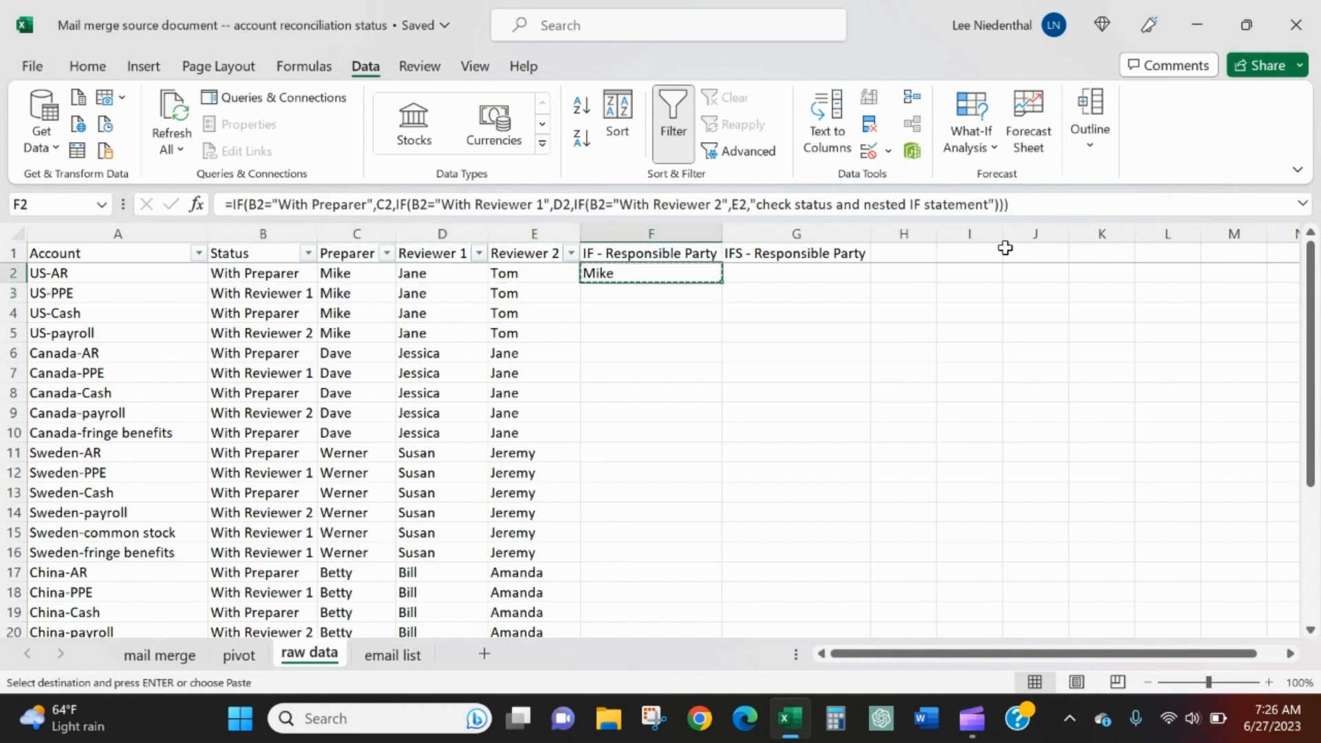
key(Left)
key(ctrl+Down)
key(Right)
key(ctrl+shift+Up)
key(ctrl+v)
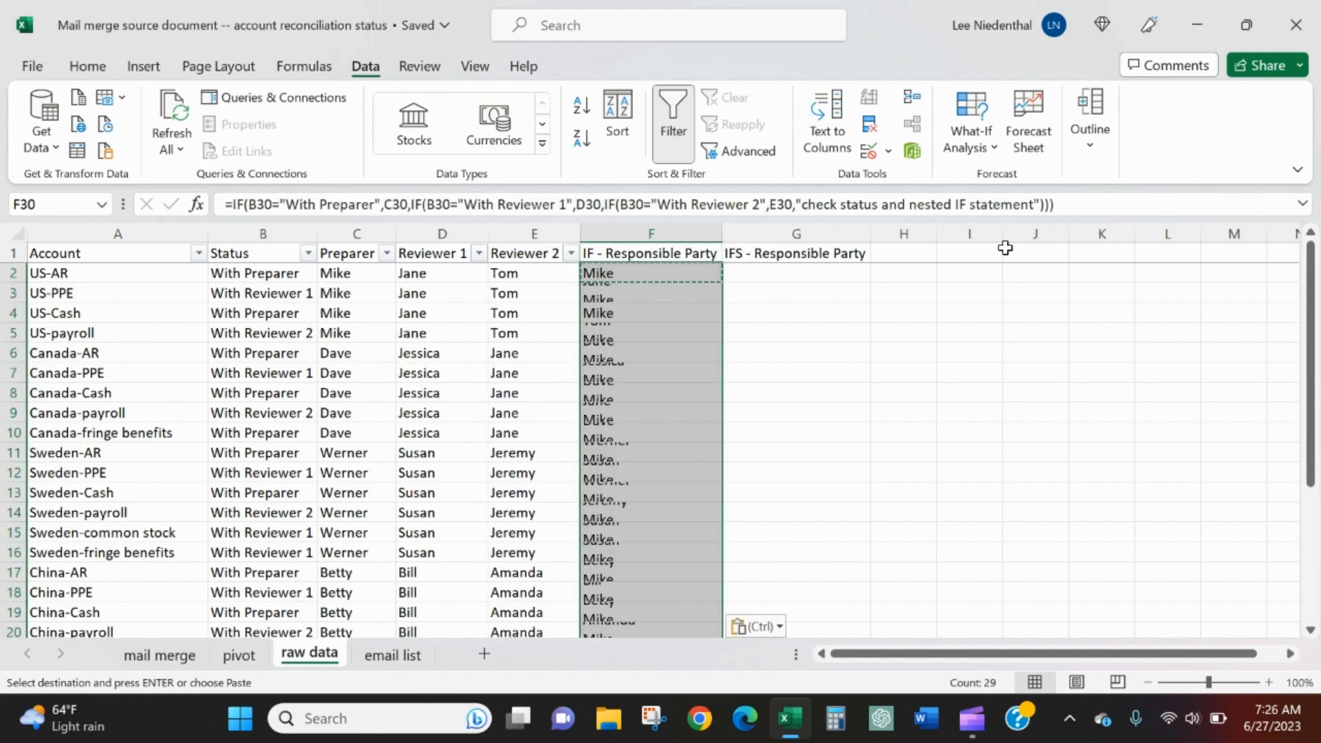
Check the copied IF results in column F against each row's status, including the Sweden-payroll row
key(ctrl+Up)
key(Down)
key(Down)
key(Down)
key(Down)
key(Down)
key(Down)
key(Down)
key(Down)
key(Down)
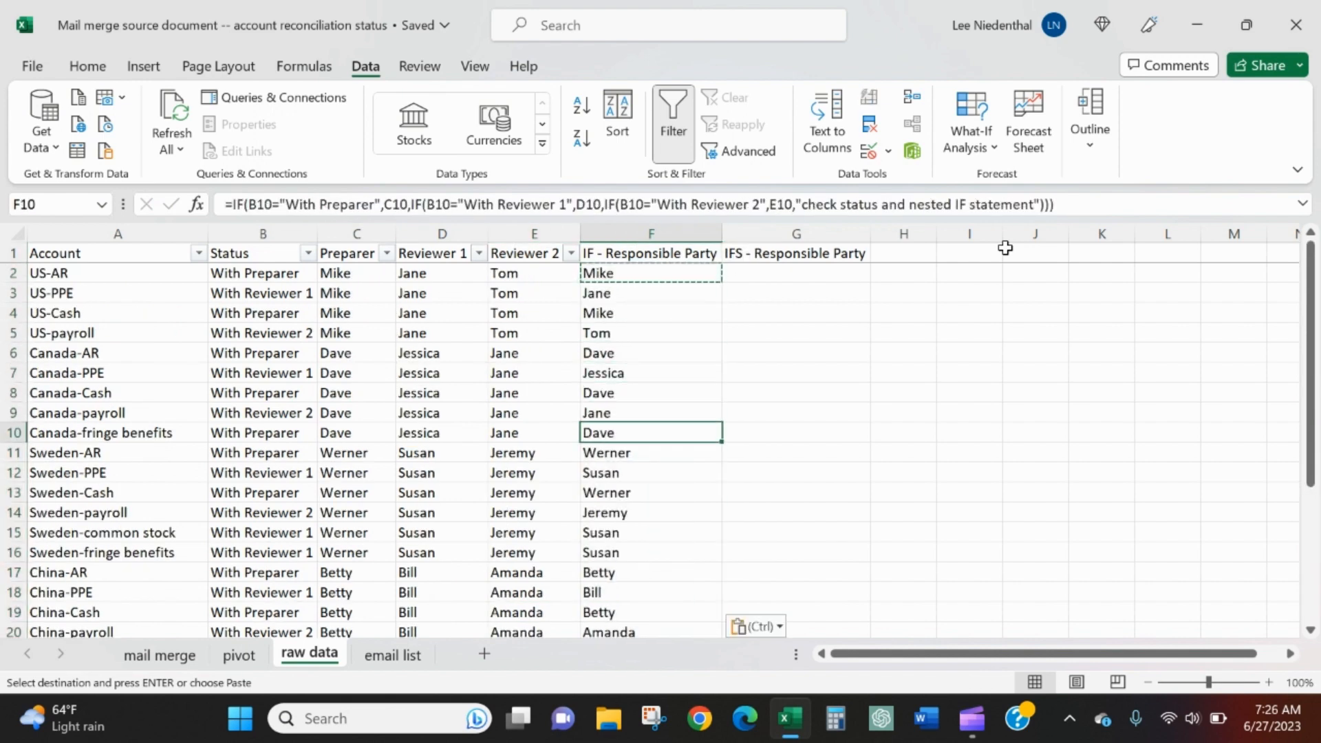
key(shift+Left)
key(shift+Left)
key(shift+Left)
key(shift+Left)
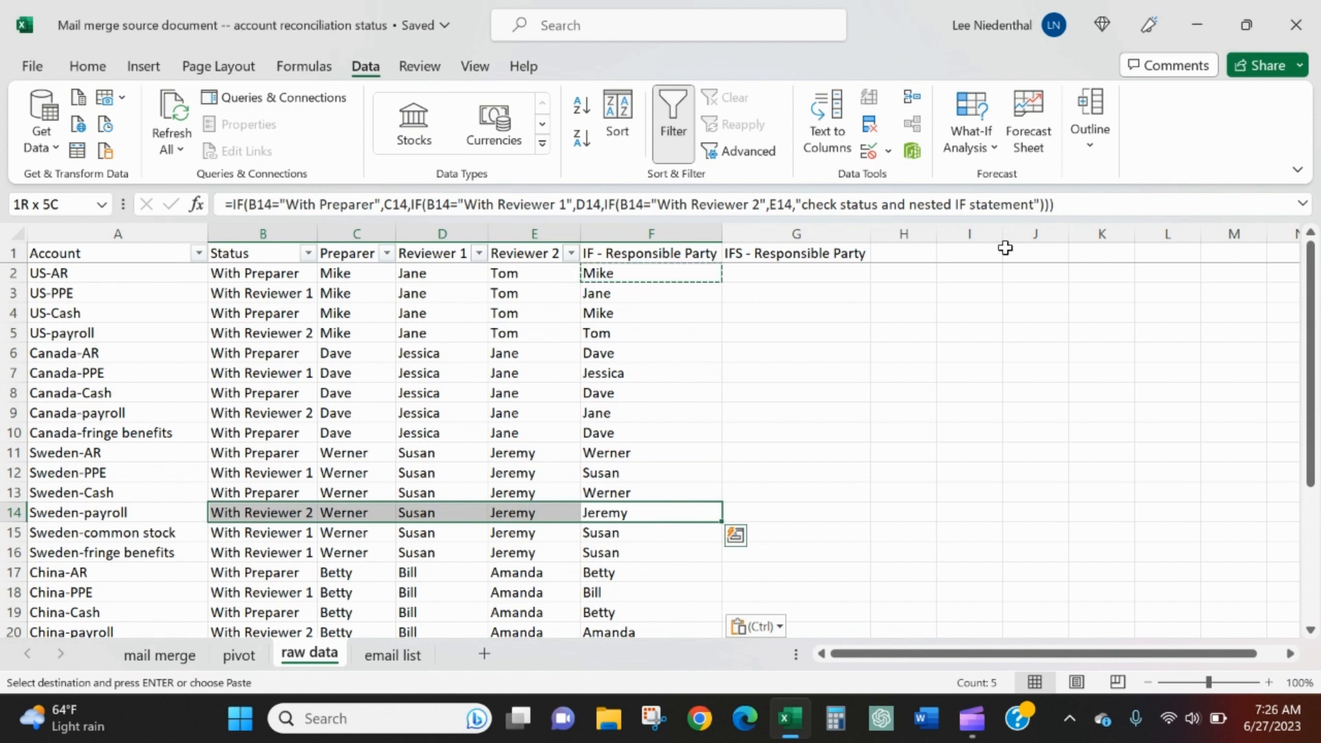
key(Right)
key(Left)
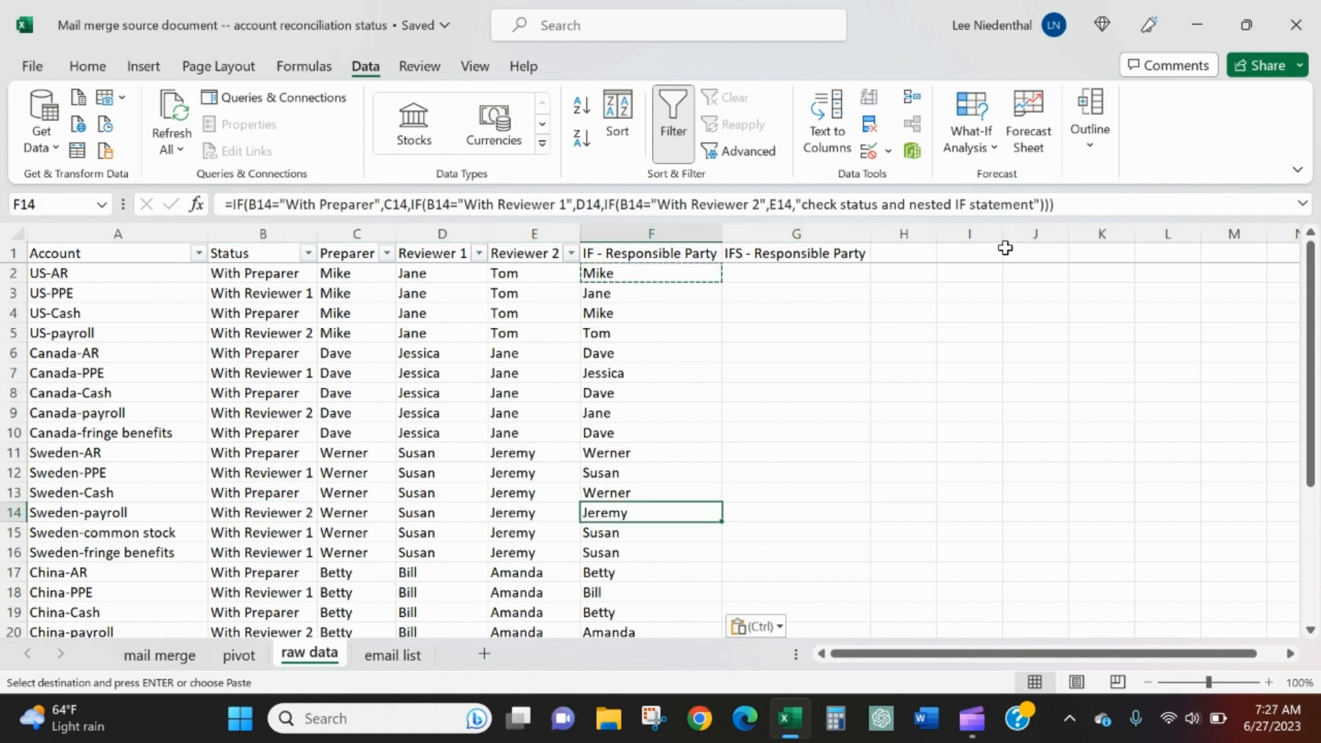
Change the Sweden-payroll status in B14 to "With Reviewer 3" to test the formula's fallback text
key(Left)
key(Right)
key(Left)
key(Left)
key(Left)
key(Left)
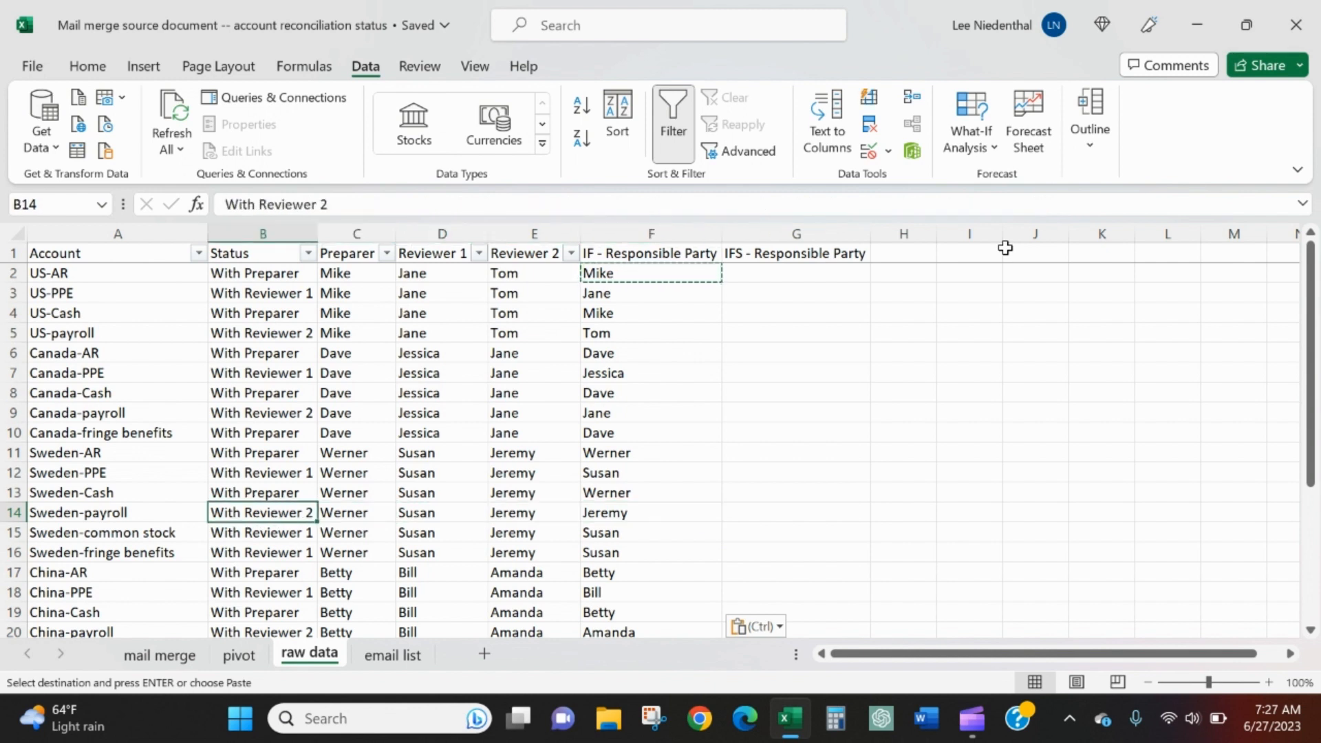
click(411, 208)
key(BackSpace)
text(3)
key(Return)
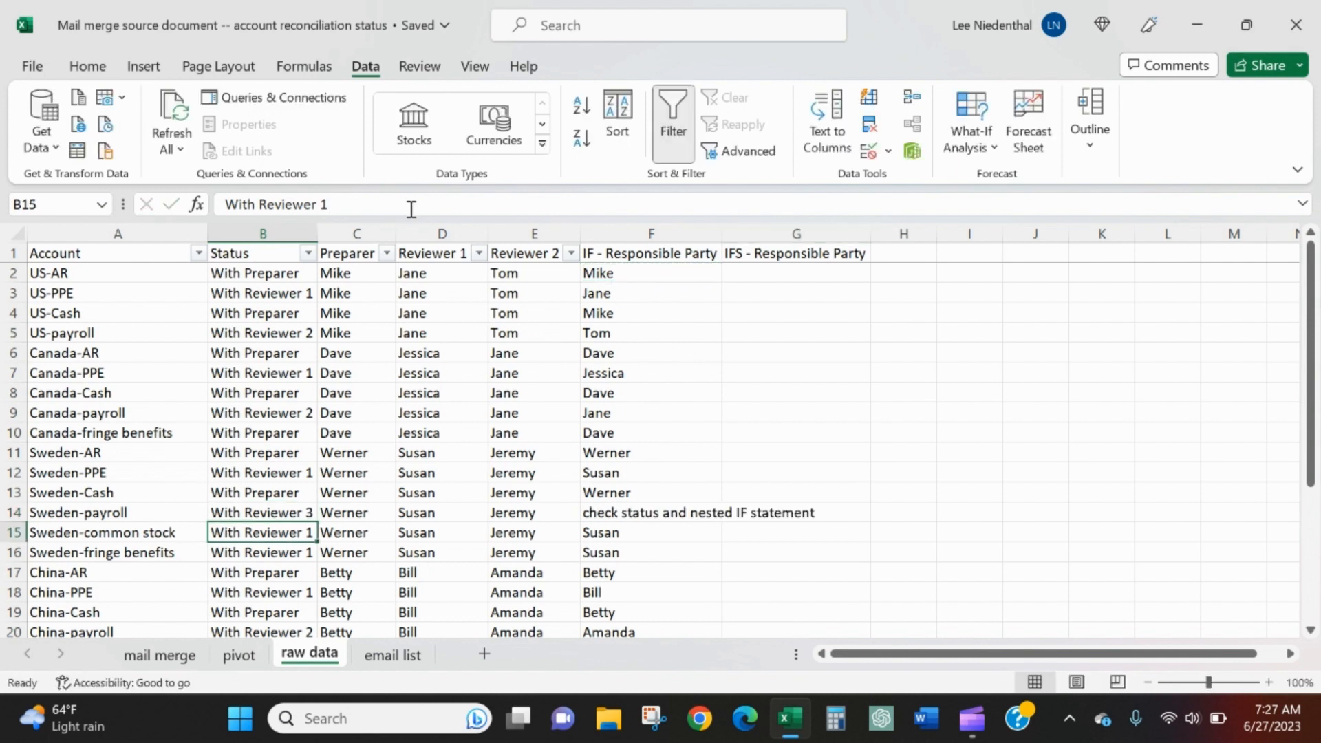
Check the F14 formula result for the altered status and undo the status change in B14
key(Up)
key(Right)
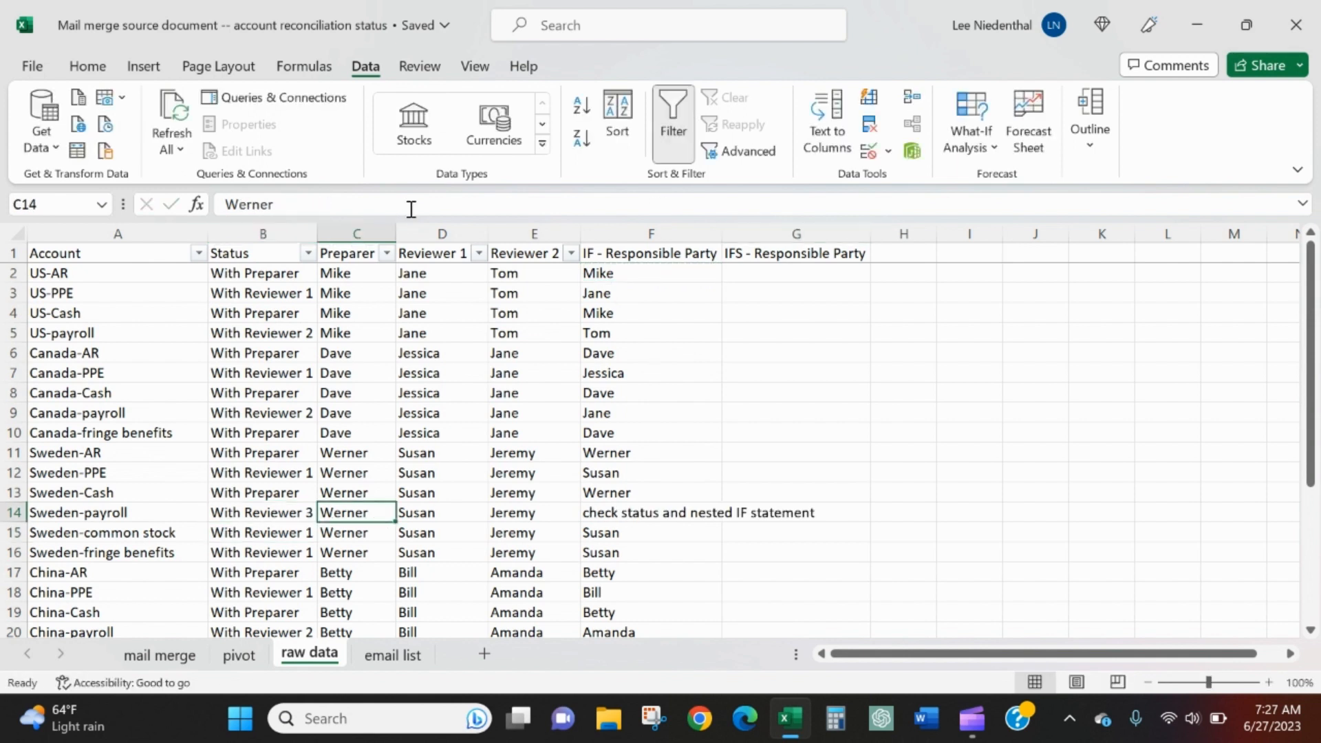
key(Right)
key(Right)
key(Right)
key(Right)
key(Left)
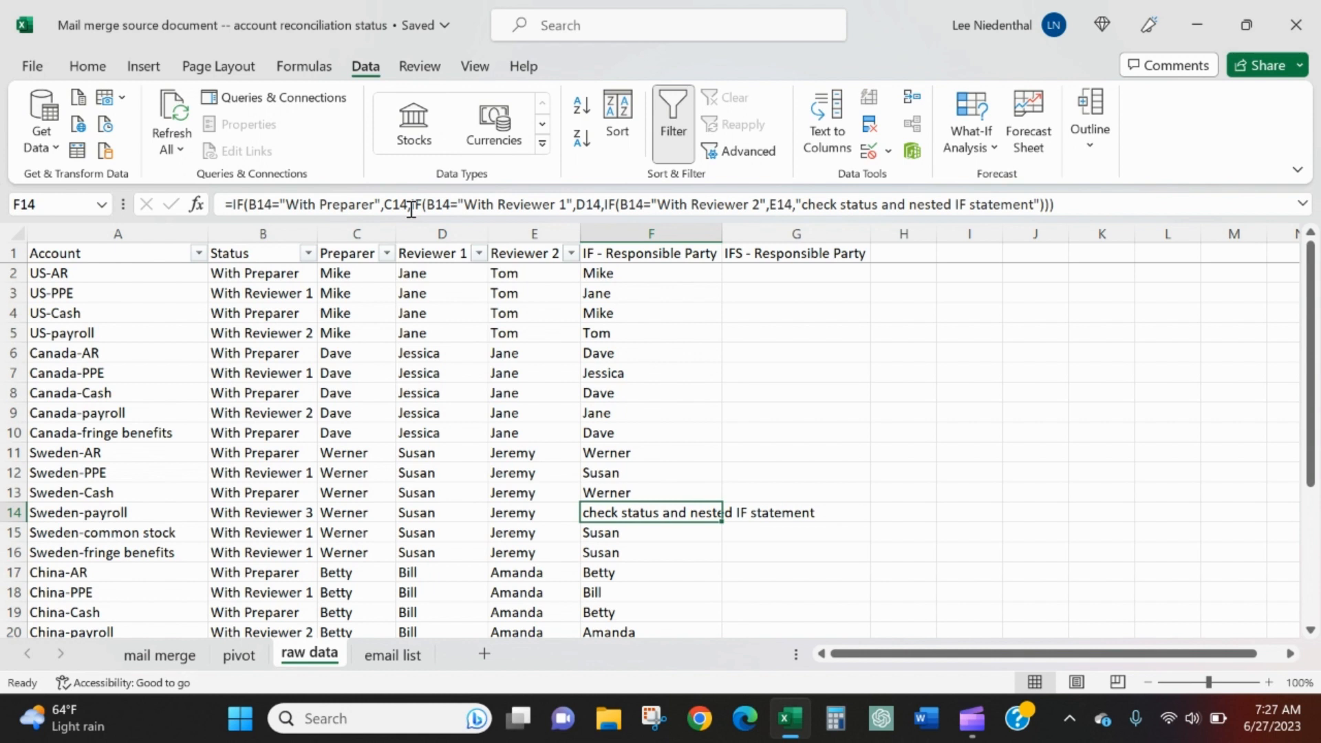
key(Left)
key(Left)
key(Left)
key(Left)
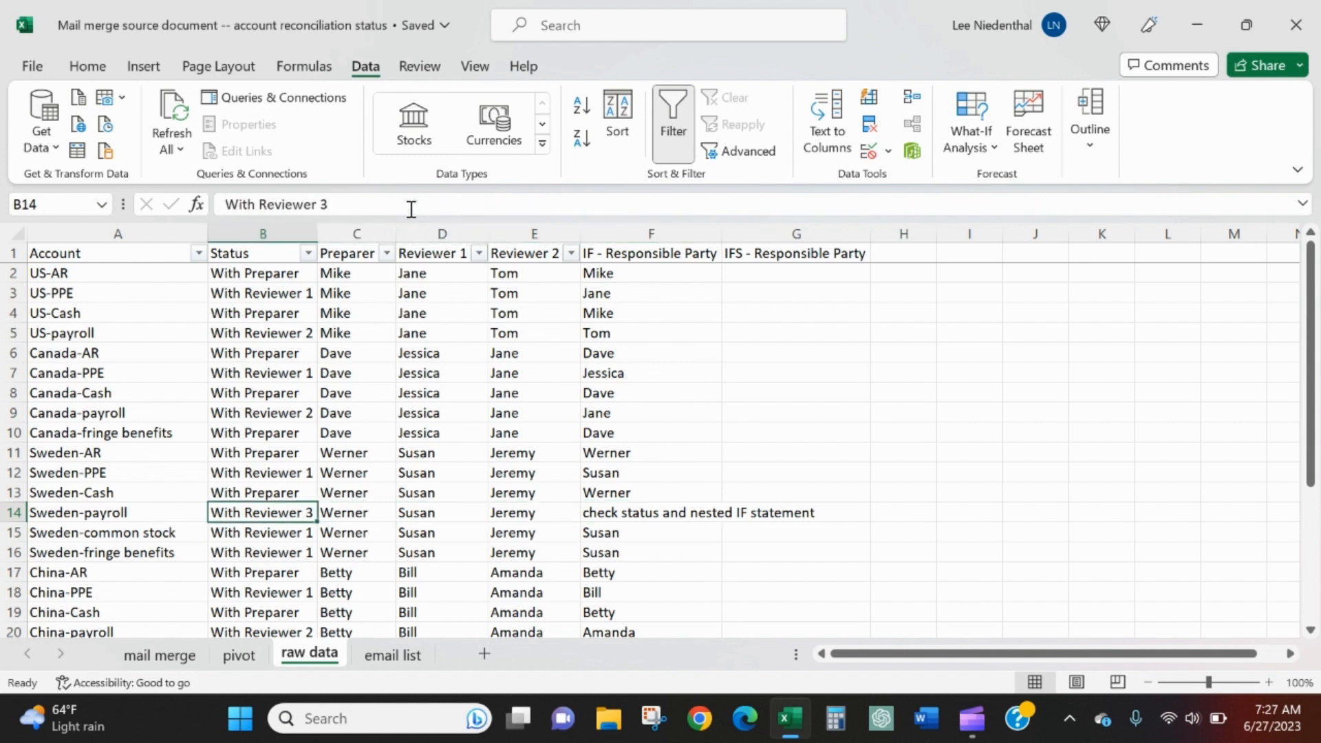
key(ctrl+z)
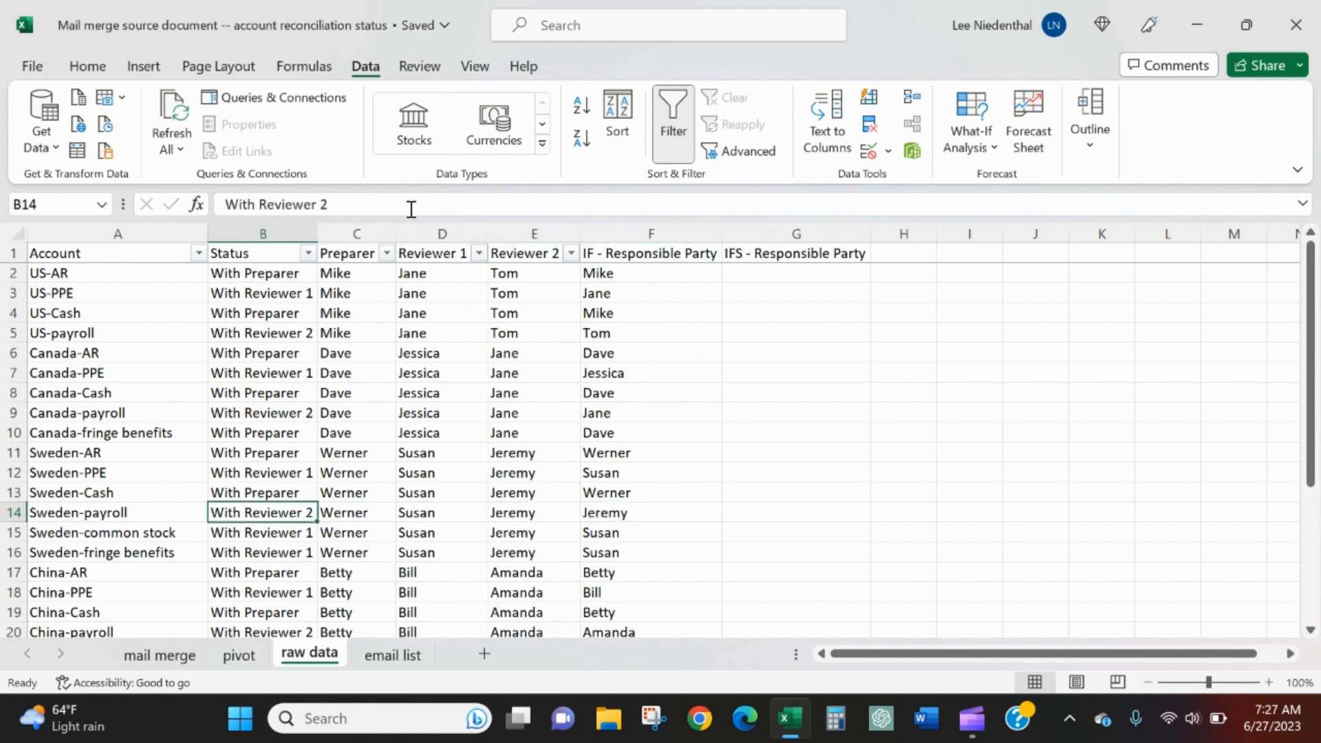
Review the nested IF formula in F2
key(Right)
key(Right)
key(Right)
key(Right)
key(Right)
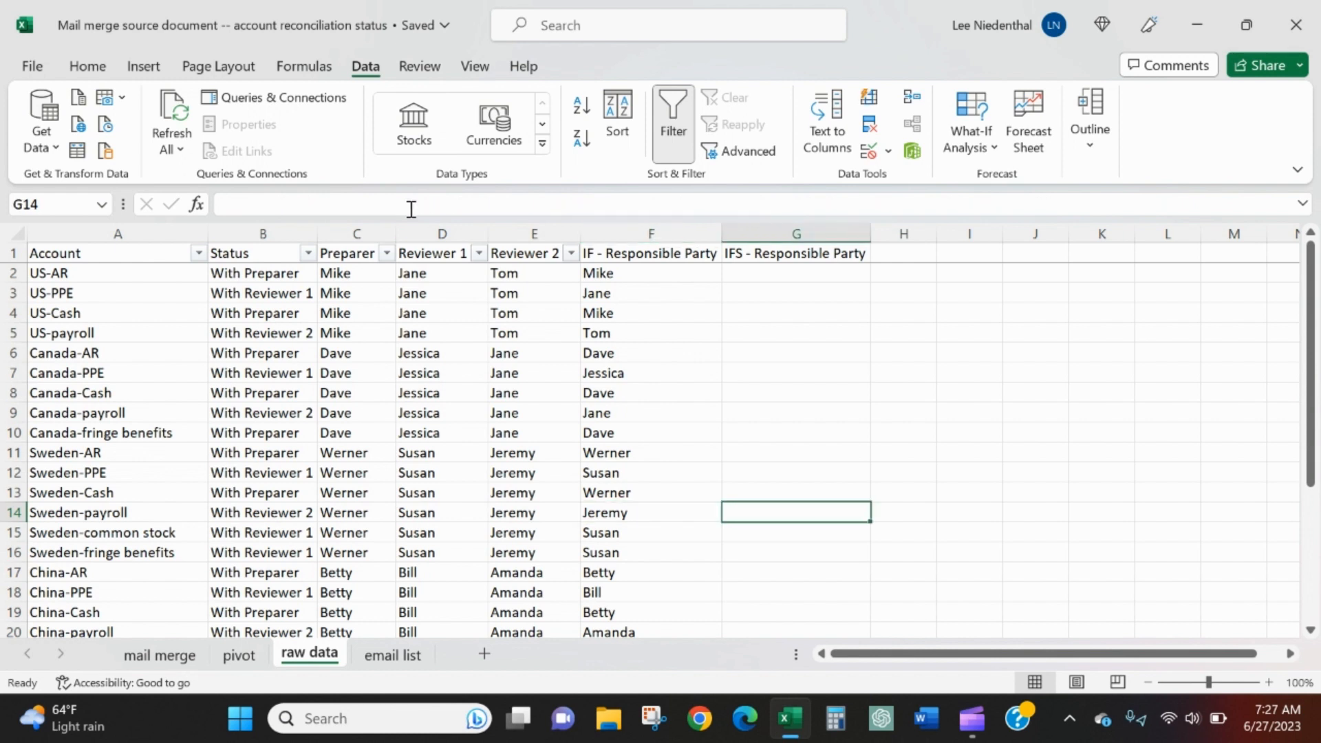
key(ctrl+Up)
key(Down)
key(Up)
key(Left)
key(Down)
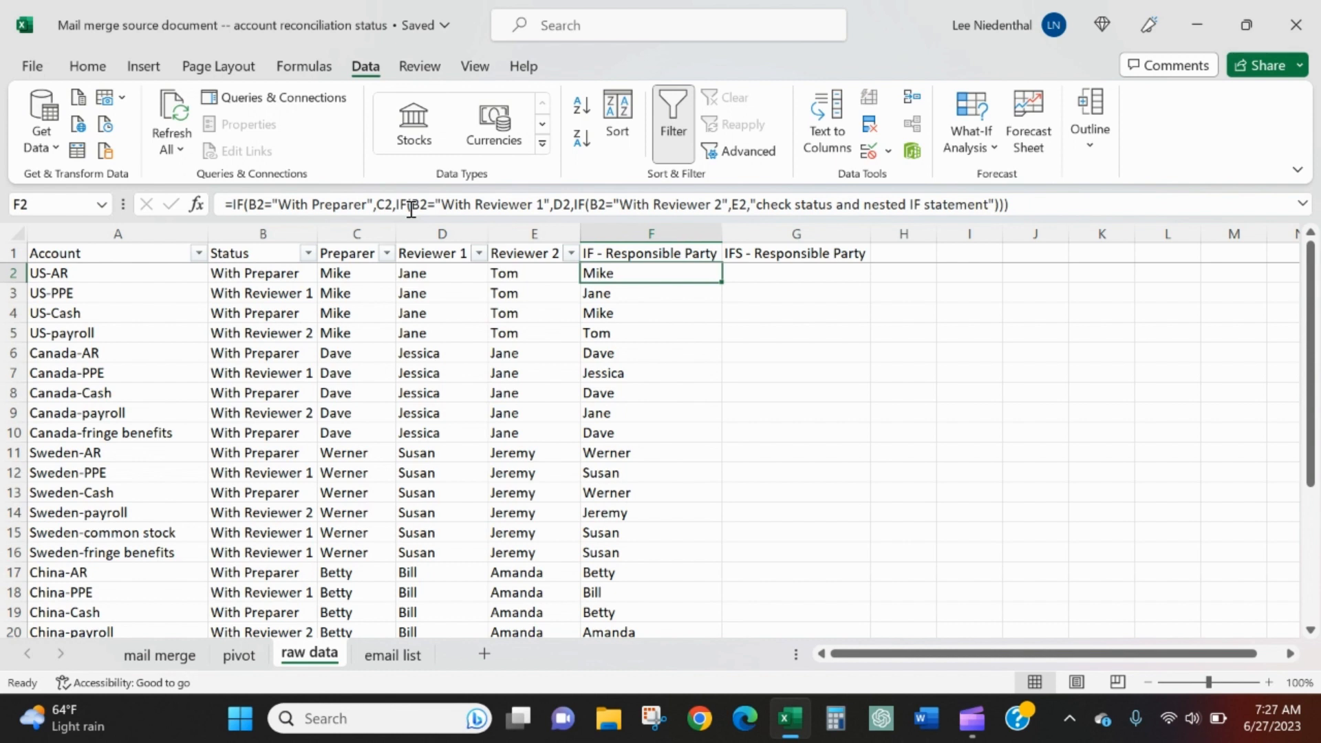
Start an IFS formula in G2 whose first test checks whether B2 equals "With Preparer"
key(Right)
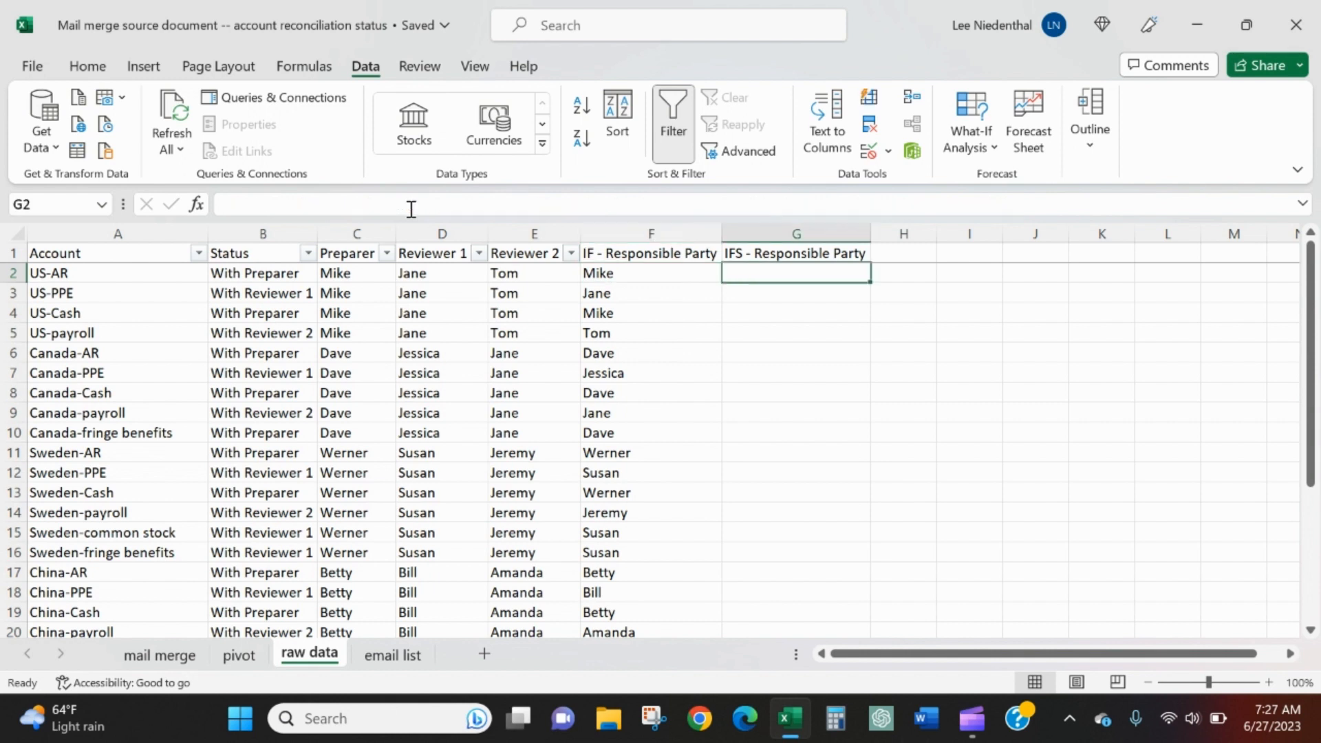
text(=if)
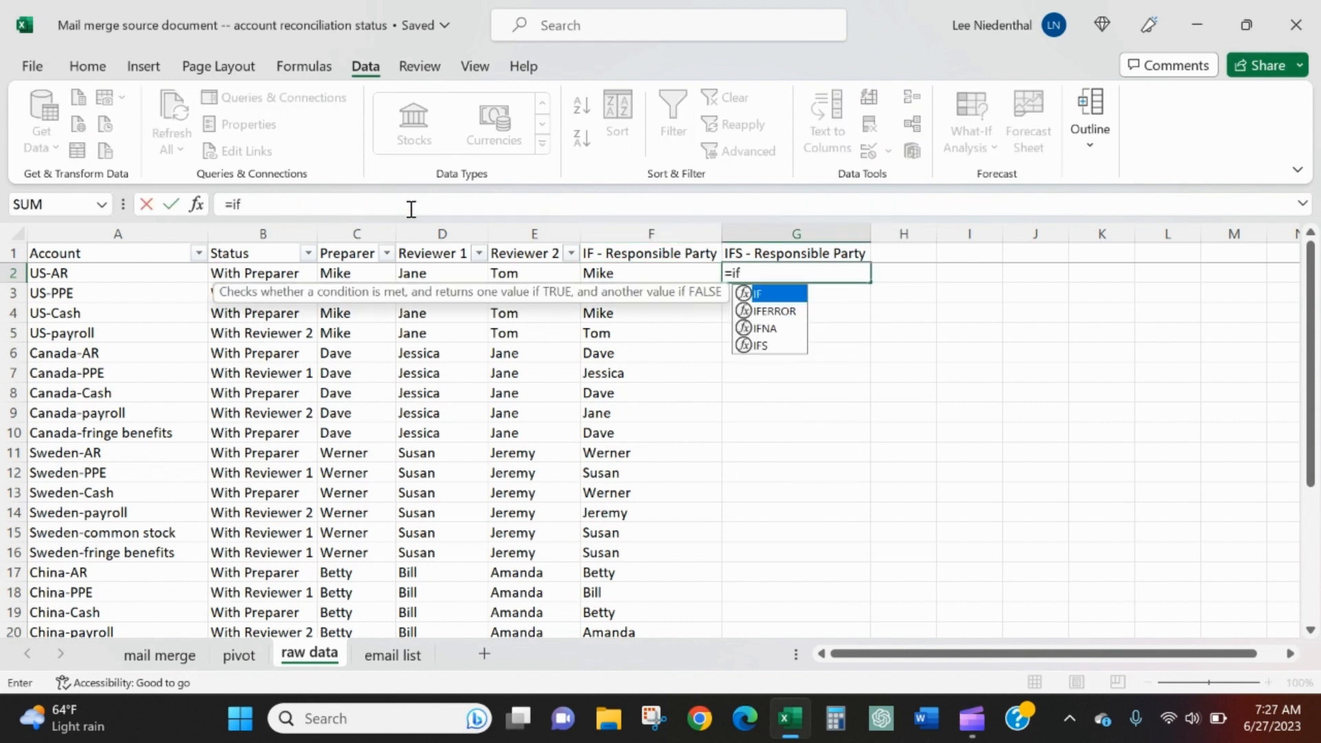
text(s()
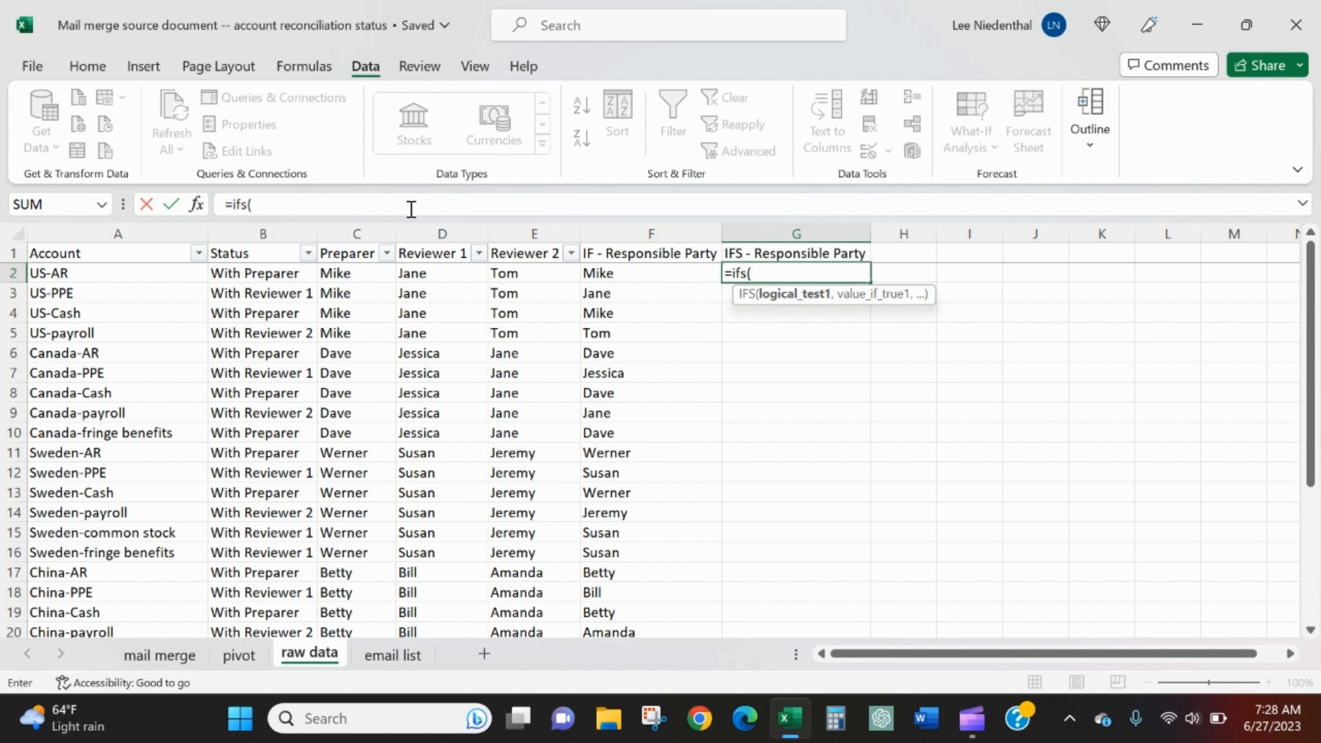
key(Left)
key(Left)
key(Left)
key(Left)
key(Left)
text(=)
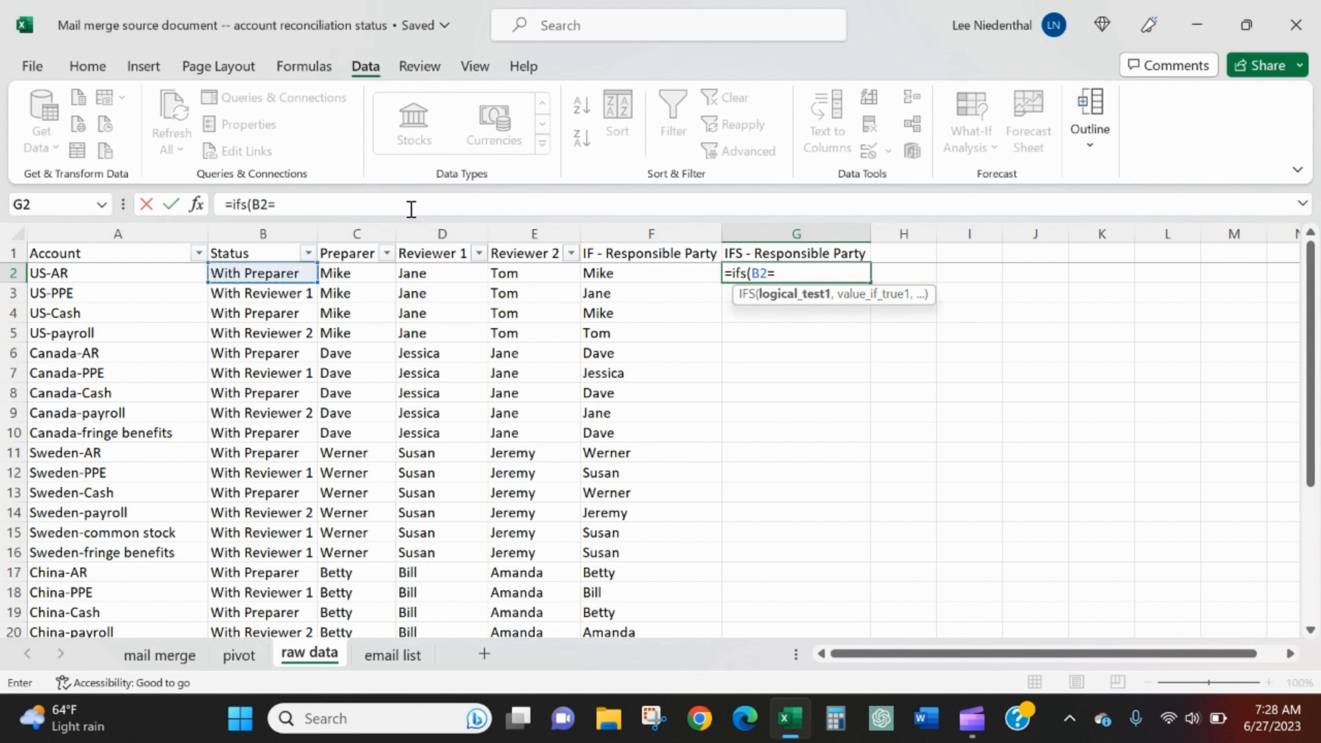
text("With Pre)
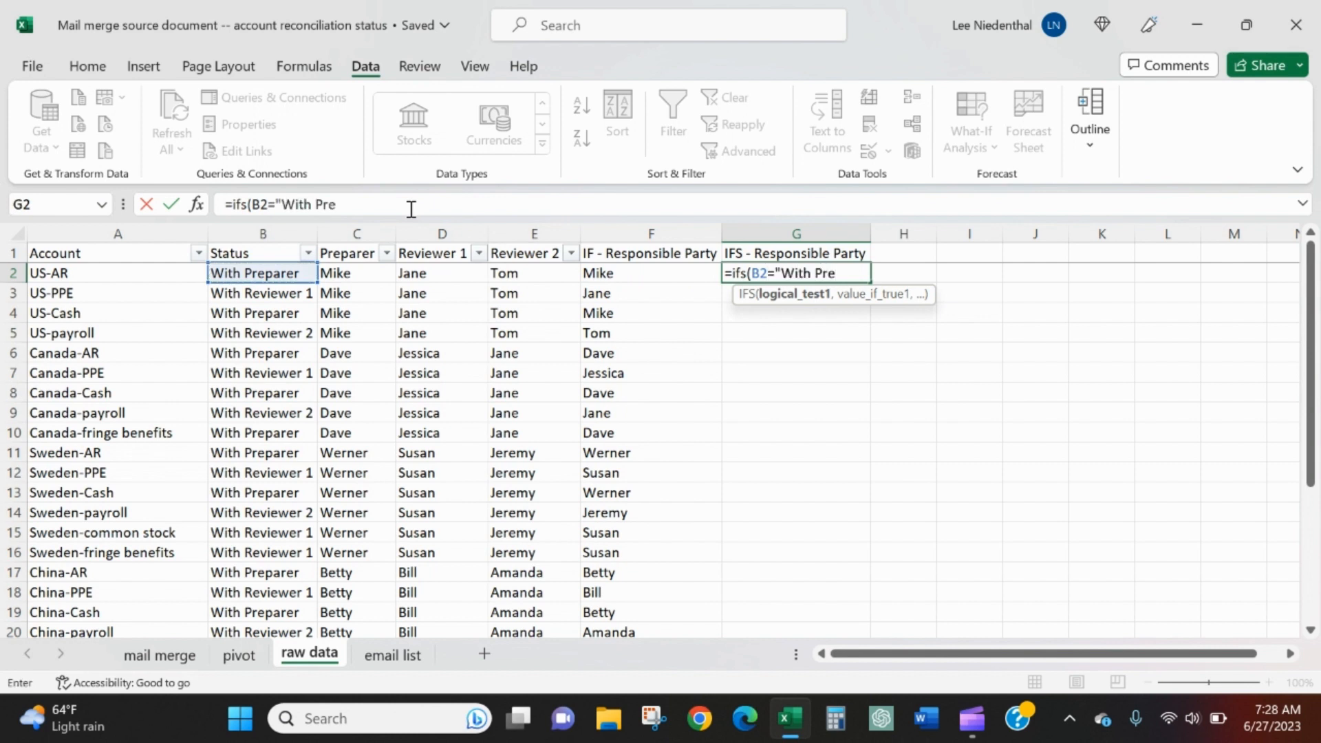
text(parer",)
Use C2 as the value if true for the first IFS test and continue to the second test
key(Left)
key(Left)
key(Left)
key(Left)
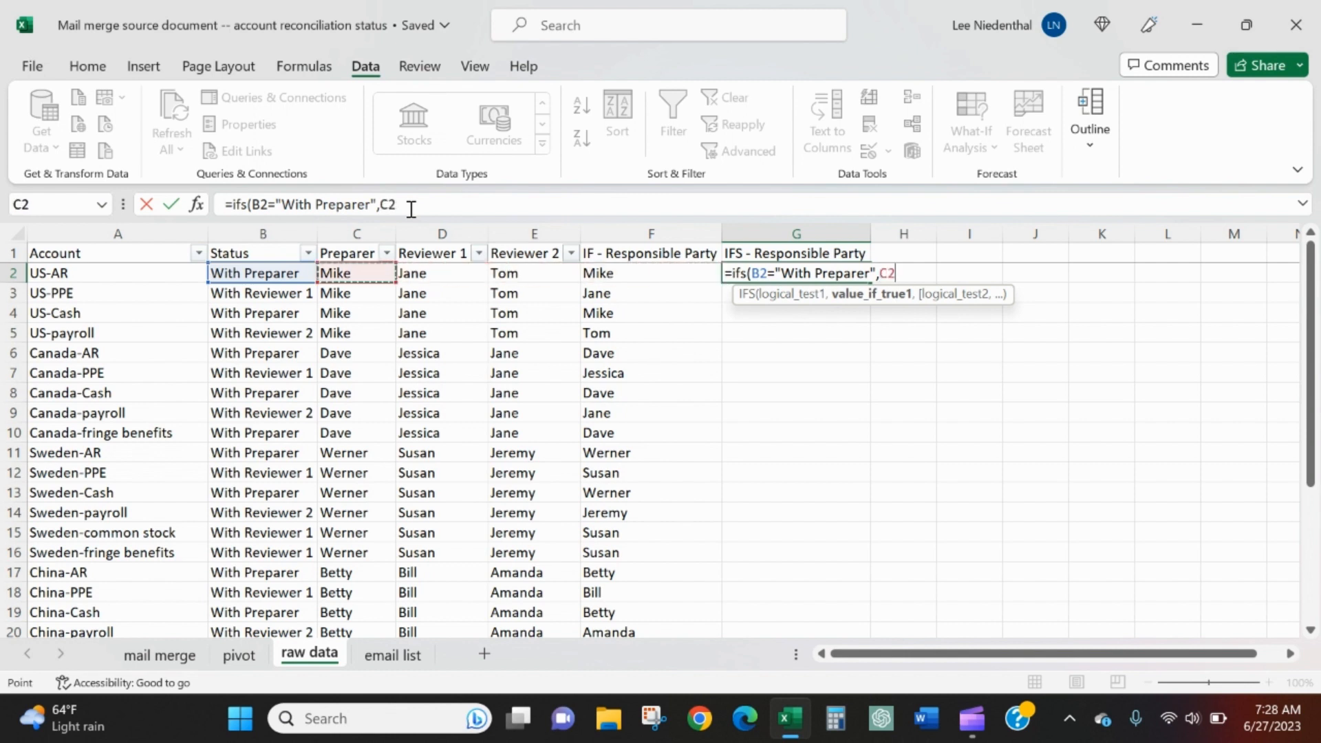
text(,)
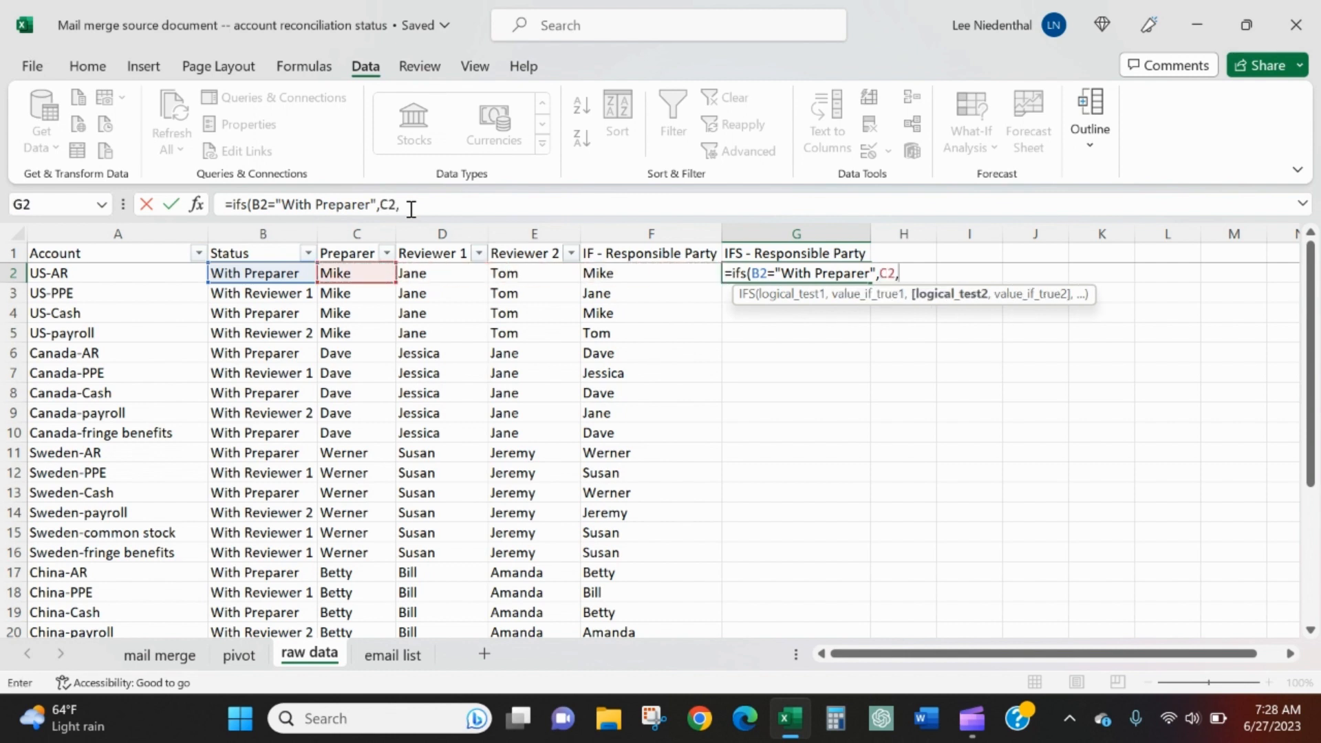
text(b2)
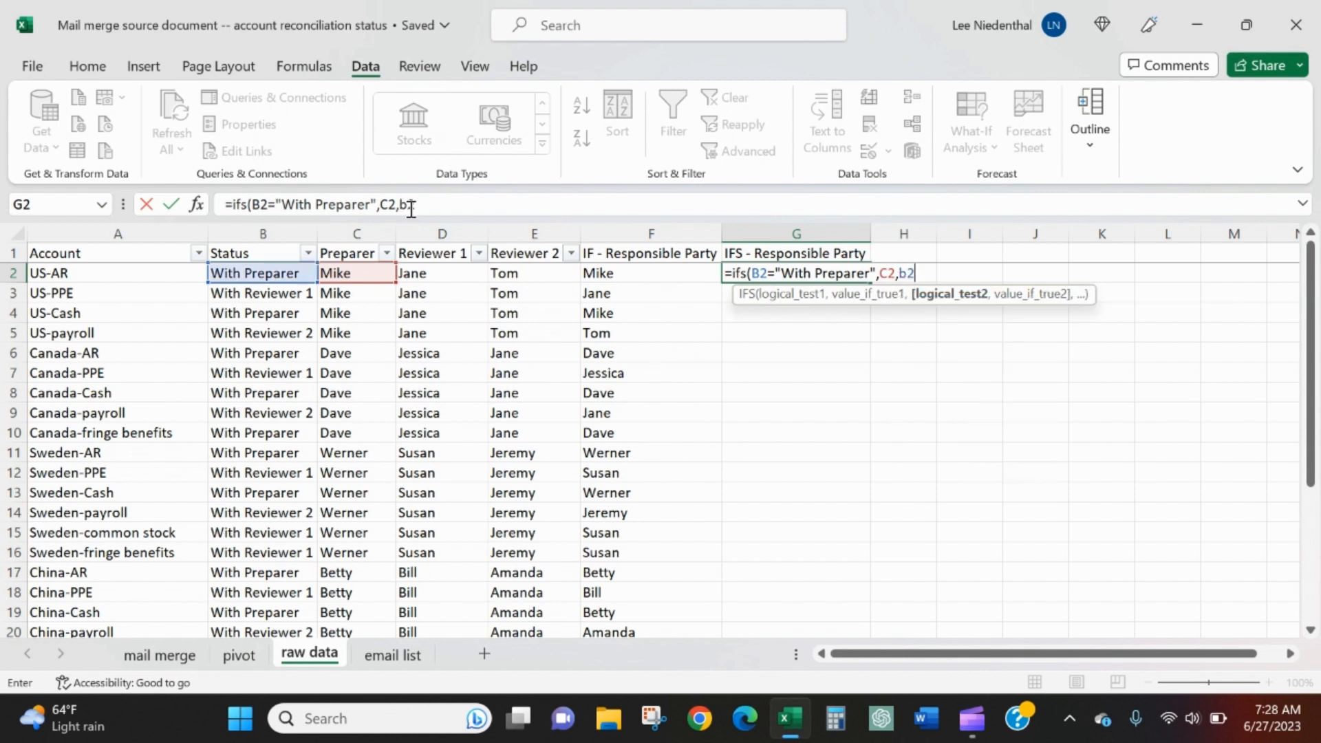
text(="With )
text(Reviewer)
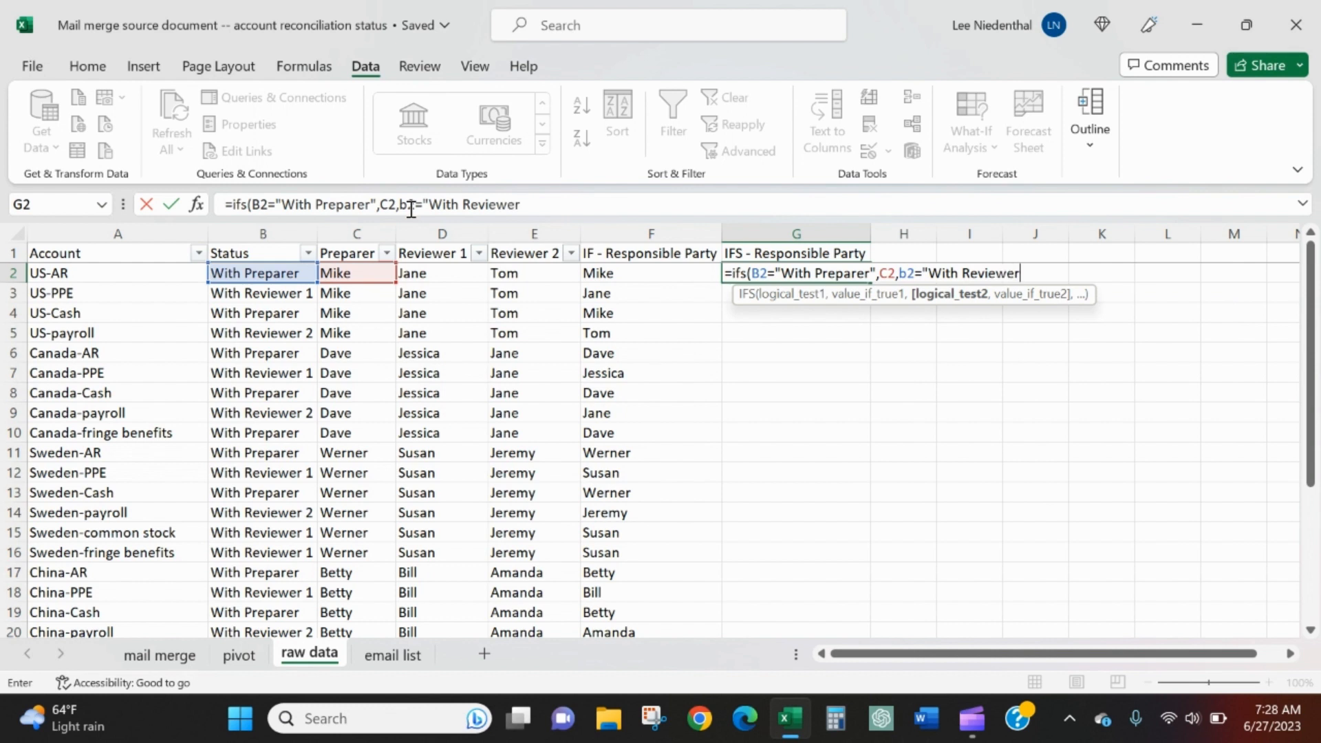
text( 1",)
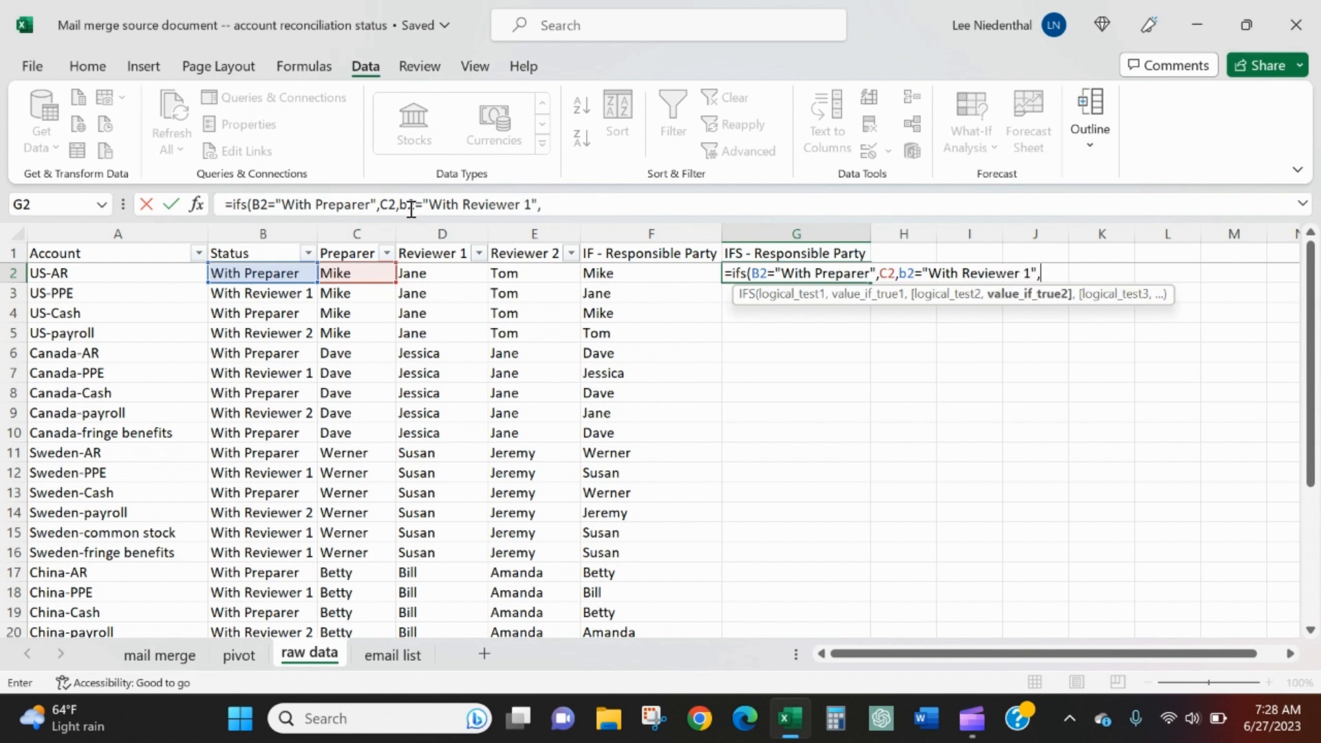
Add a second IFS test checking whether B2 equals "With Reviewer 1" and returning D2 if true
key(Left)
key(Left)
key(Left)
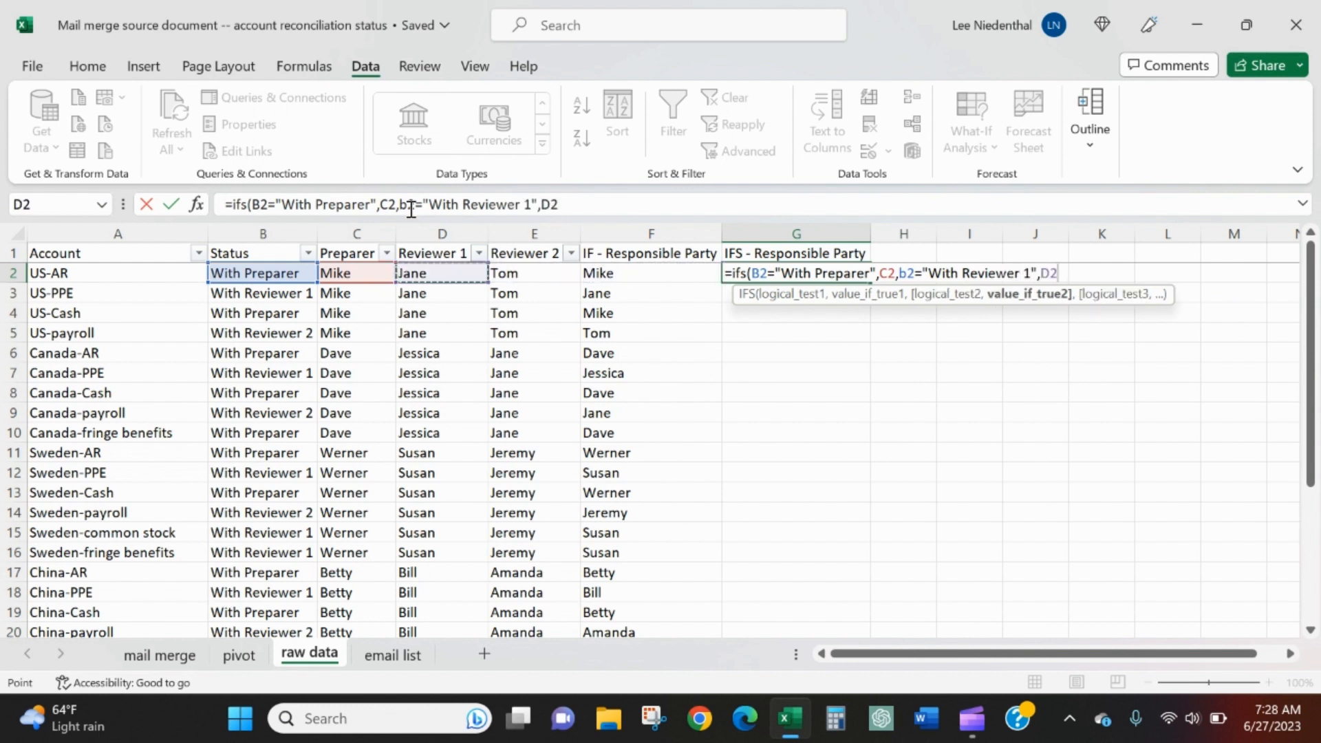
text(,)
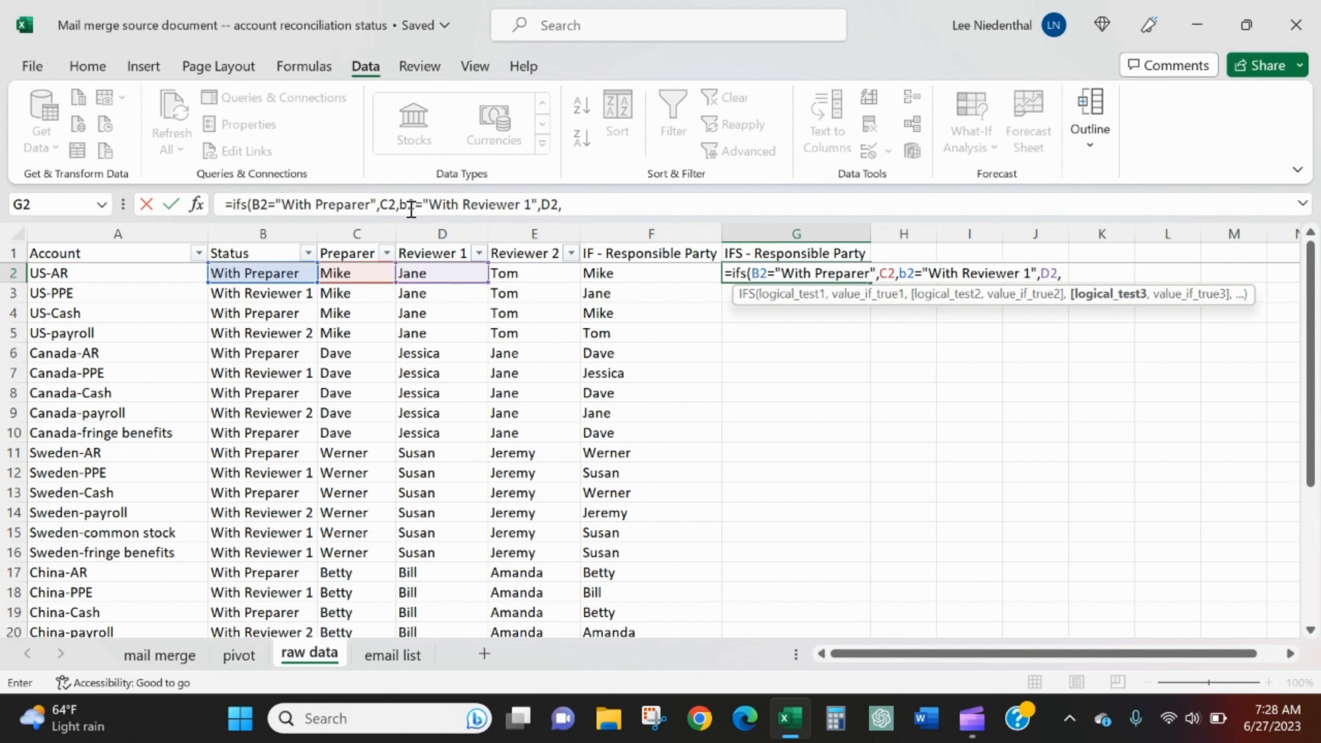
text(b2=")
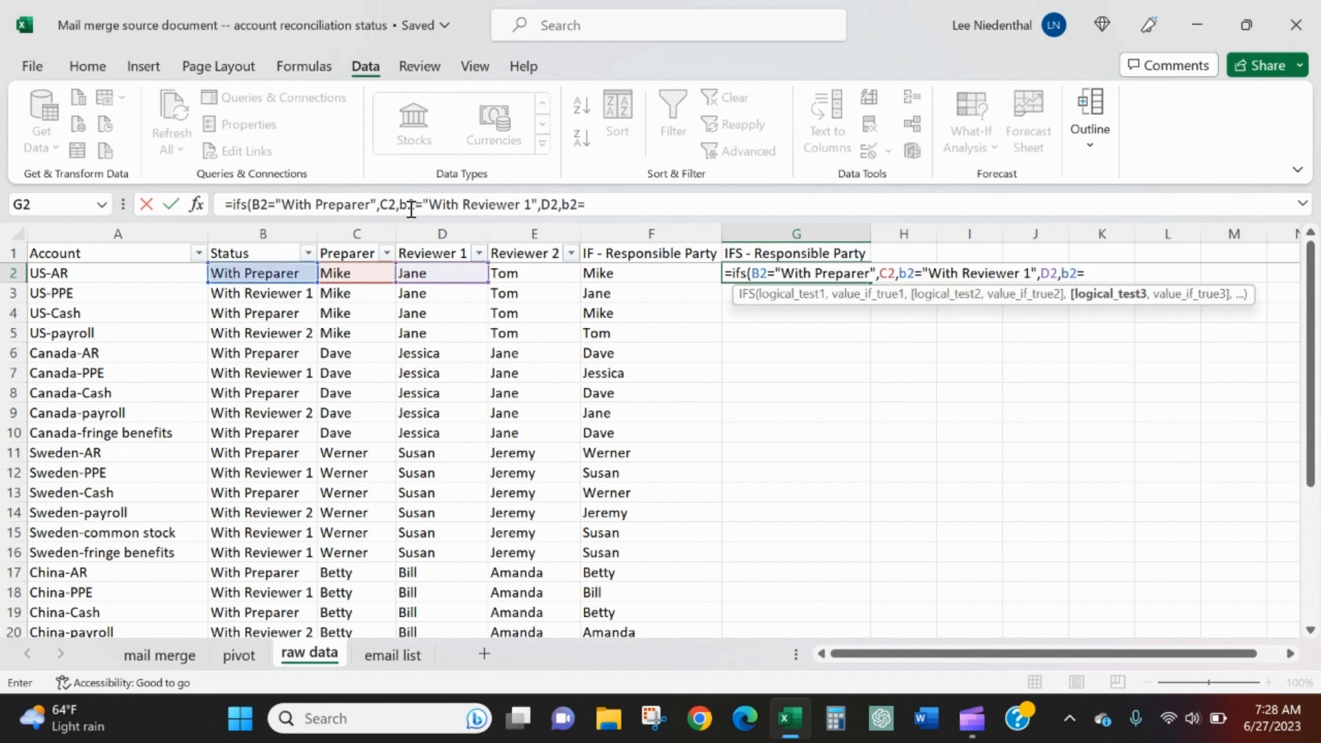
text(With Reviewer)
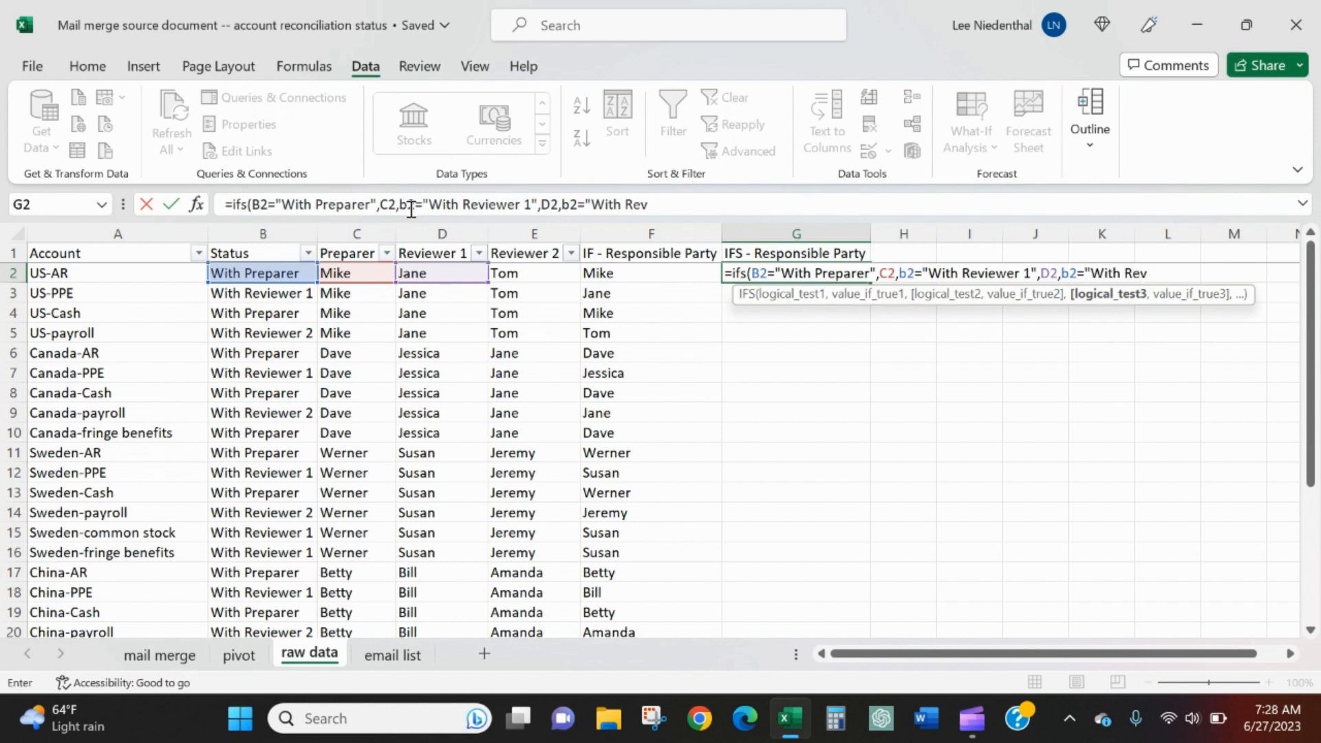
text( 2",)
Add a third IFS test checking whether B2 equals "With Reviewer 2" and returning E2, and complete the formula in G2
key(Left)
key(Left)
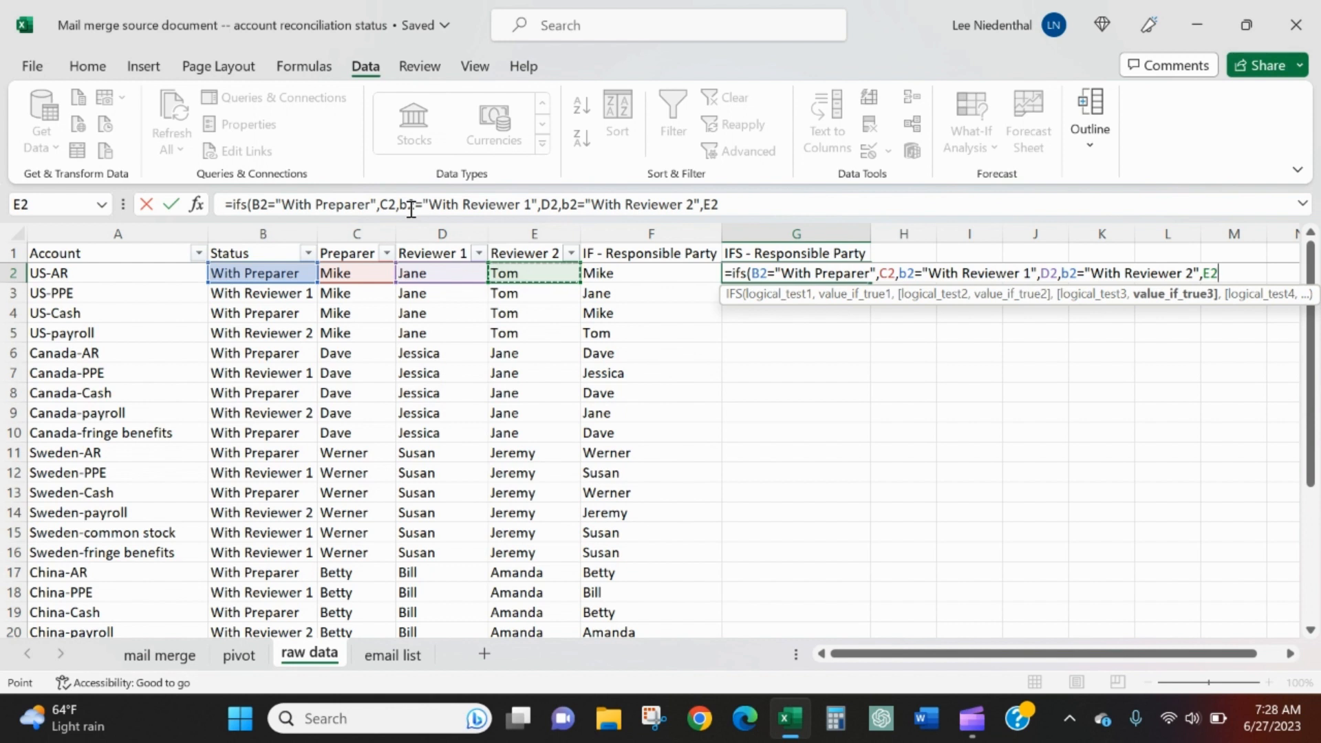
text())
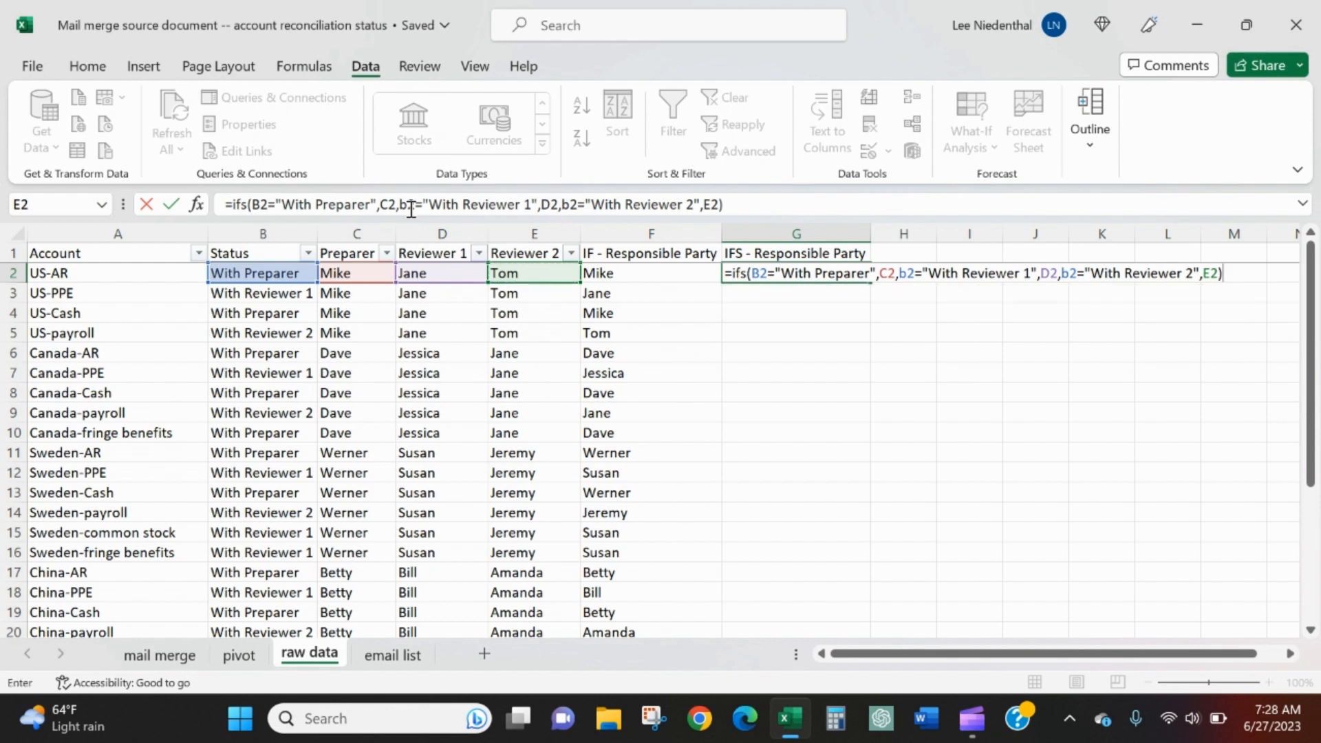
key(Return)
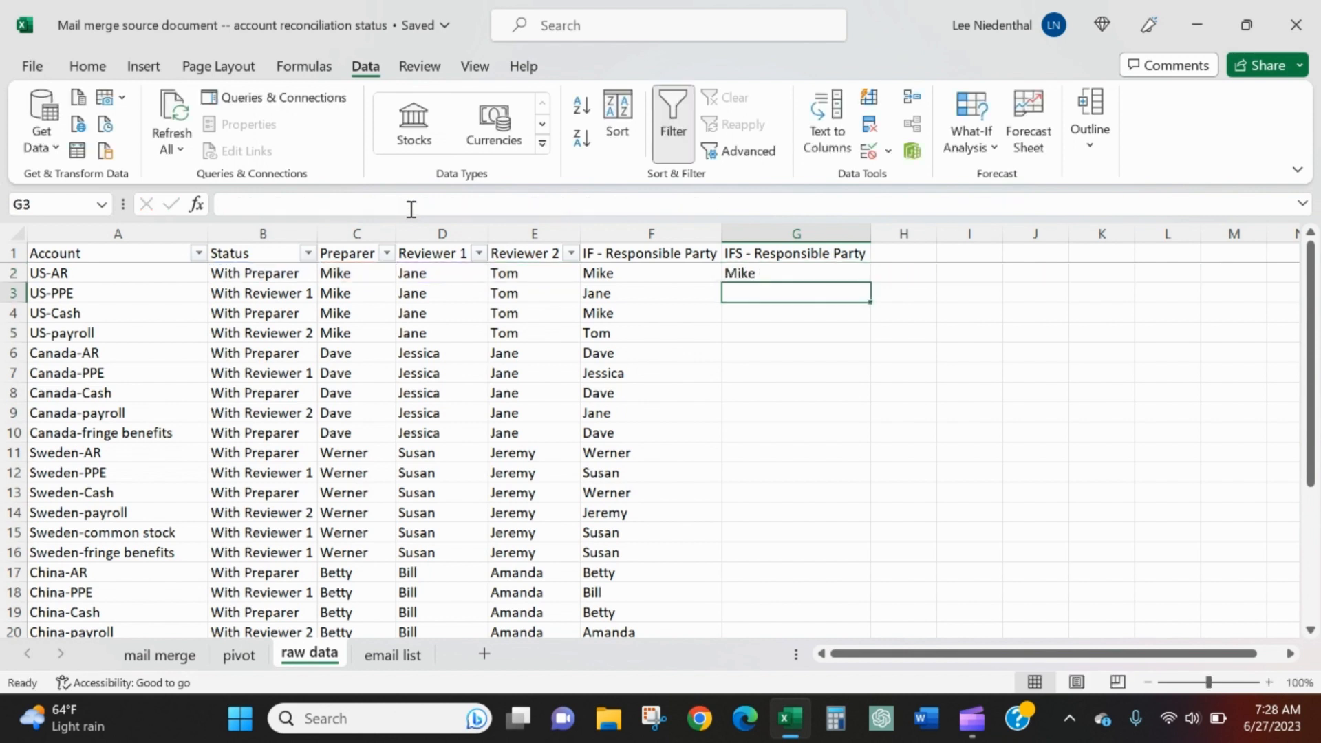
Copy the IFS formula from G2 down the IFS - Responsible Party column through G30
key(Up)
key(Left)
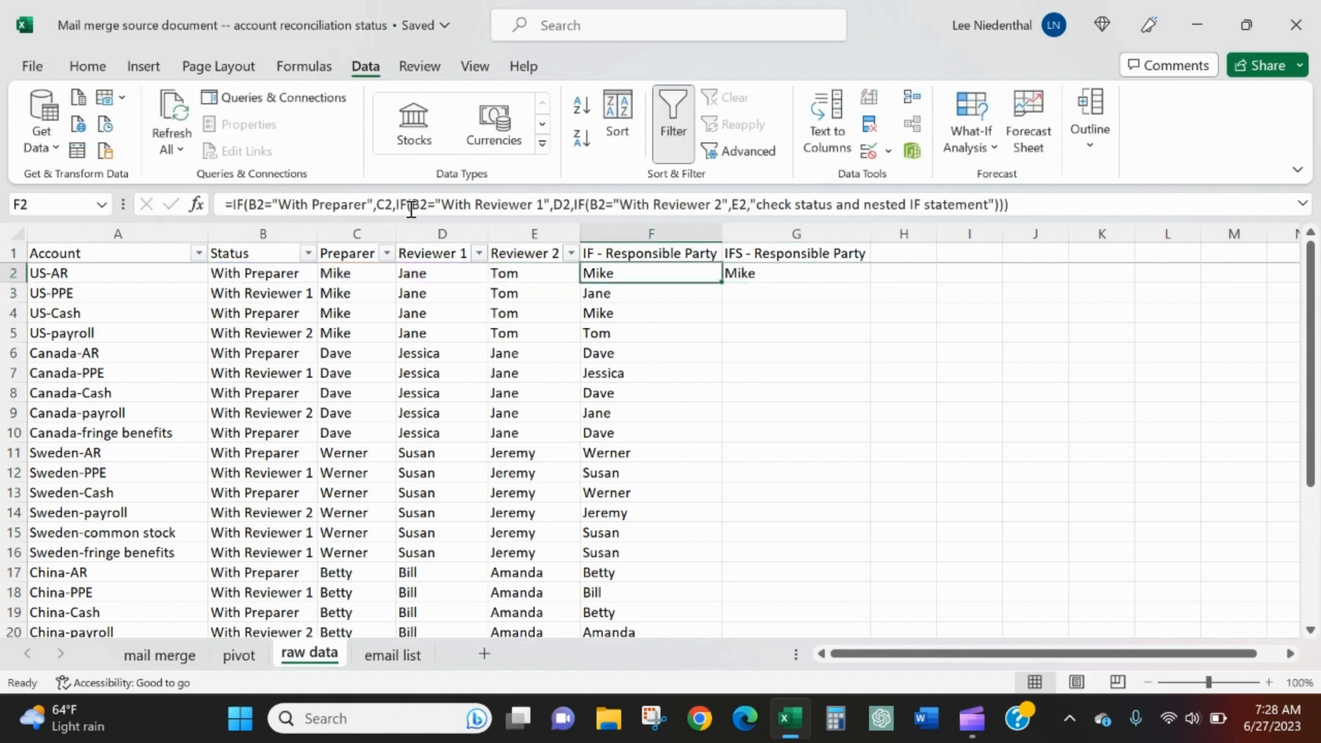
key(Right)
key(Left)
key(Right)
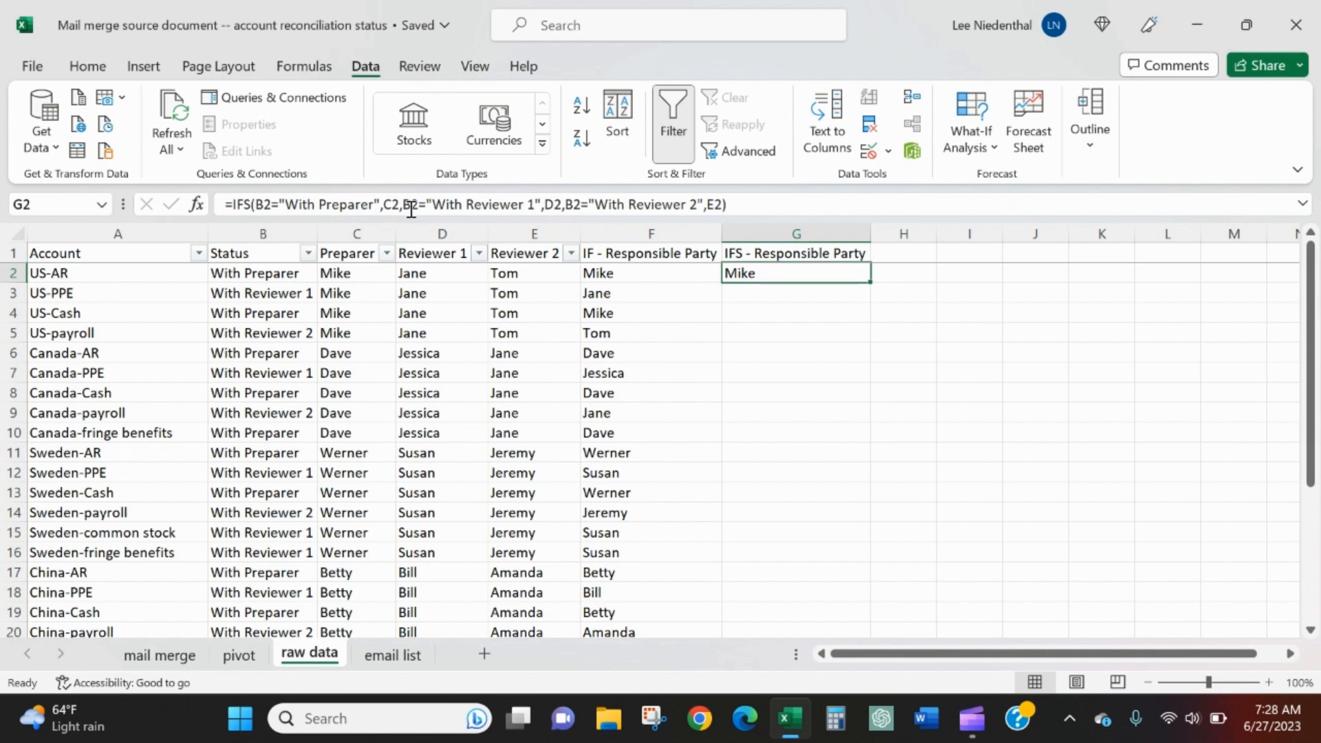
key(ctrl+c)
key(Left)
key(ctrl+Down)
key(Right)
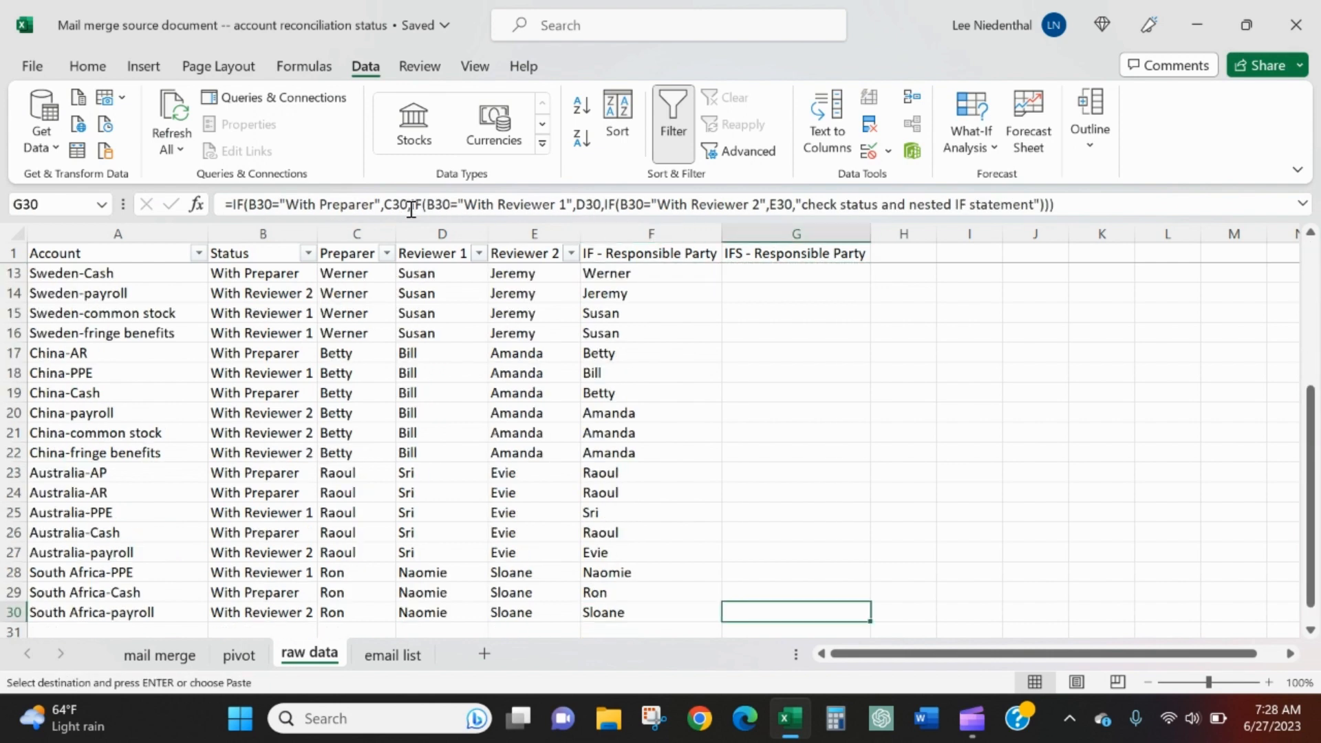
key(ctrl+shift+Up)
key(ctrl+v)
Change the Canada-AR status in B6 to "With Backup Preparer" to test a status neither formula covers
key(Up)
key(Up)
key(Up)
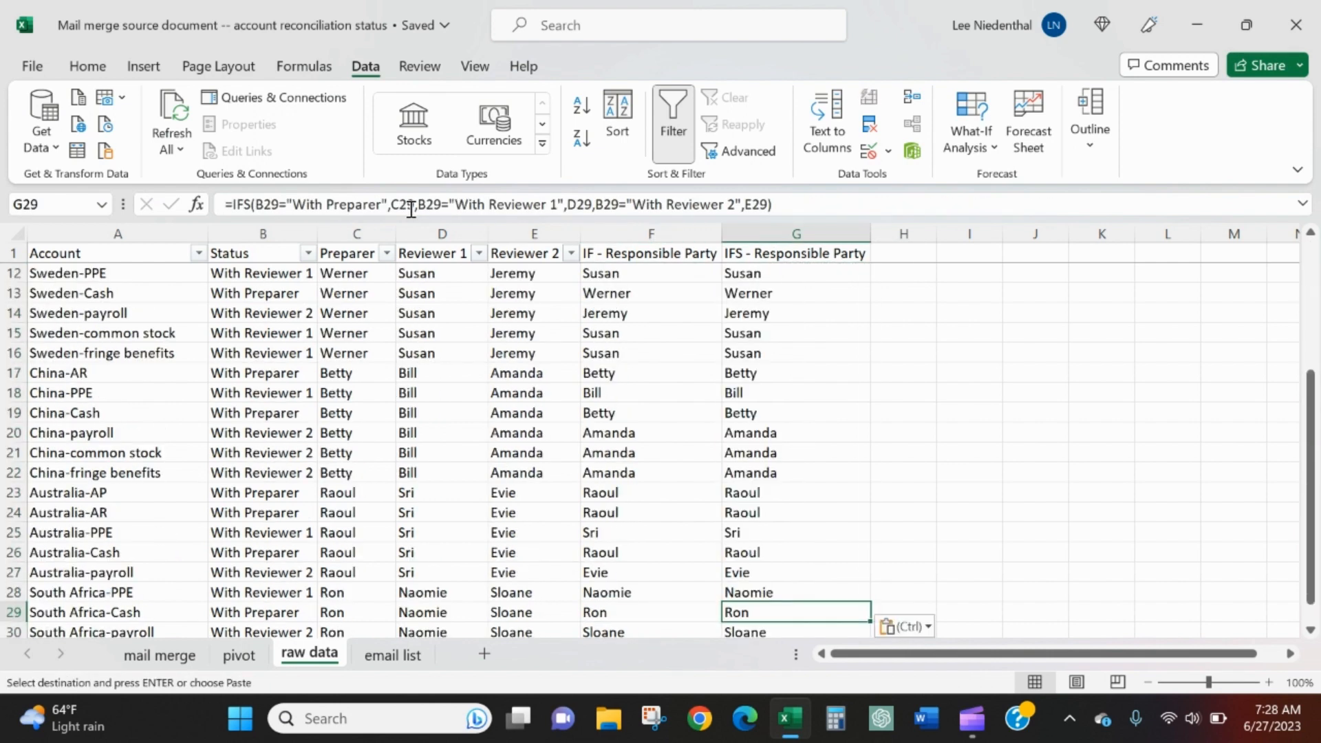
key(ctrl+Up)
key(Down)
key(Down)
key(Down)
key(Down)
key(Down)
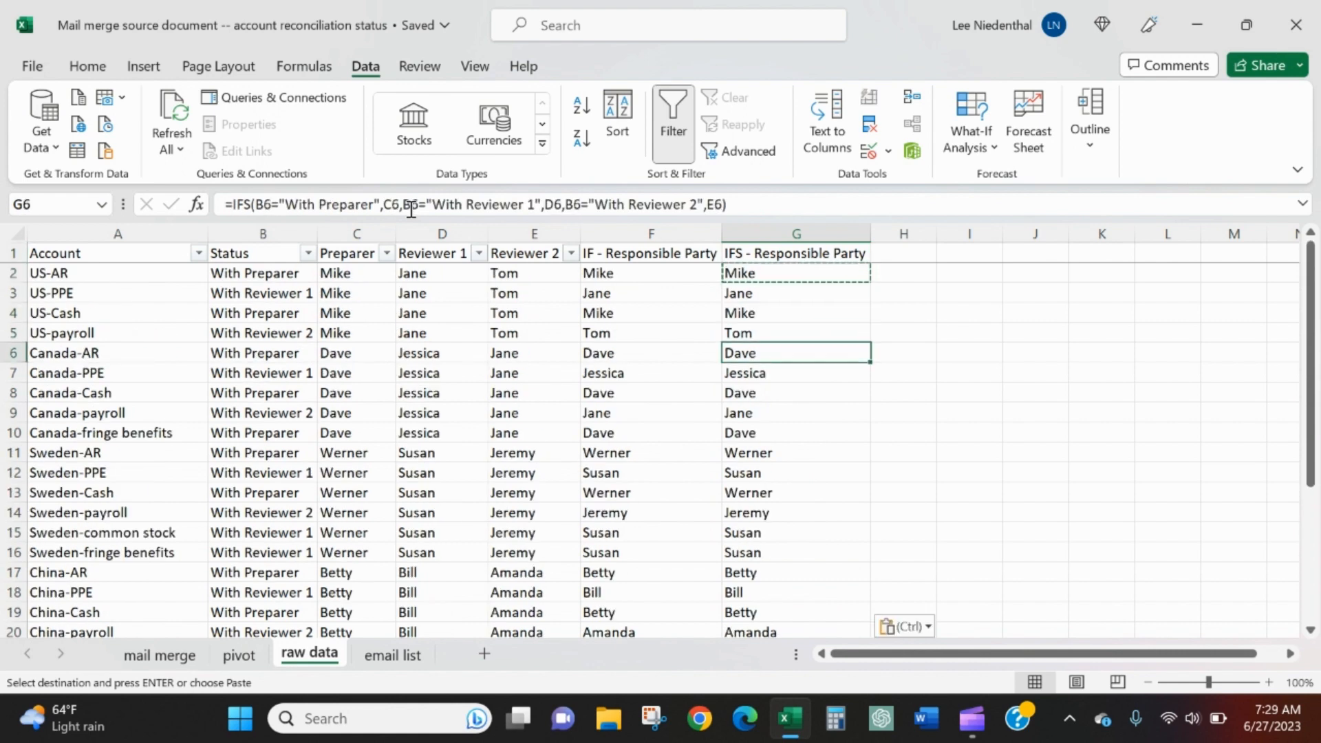
key(Left)
key(Left)
key(Left)
key(Left)
key(Left)
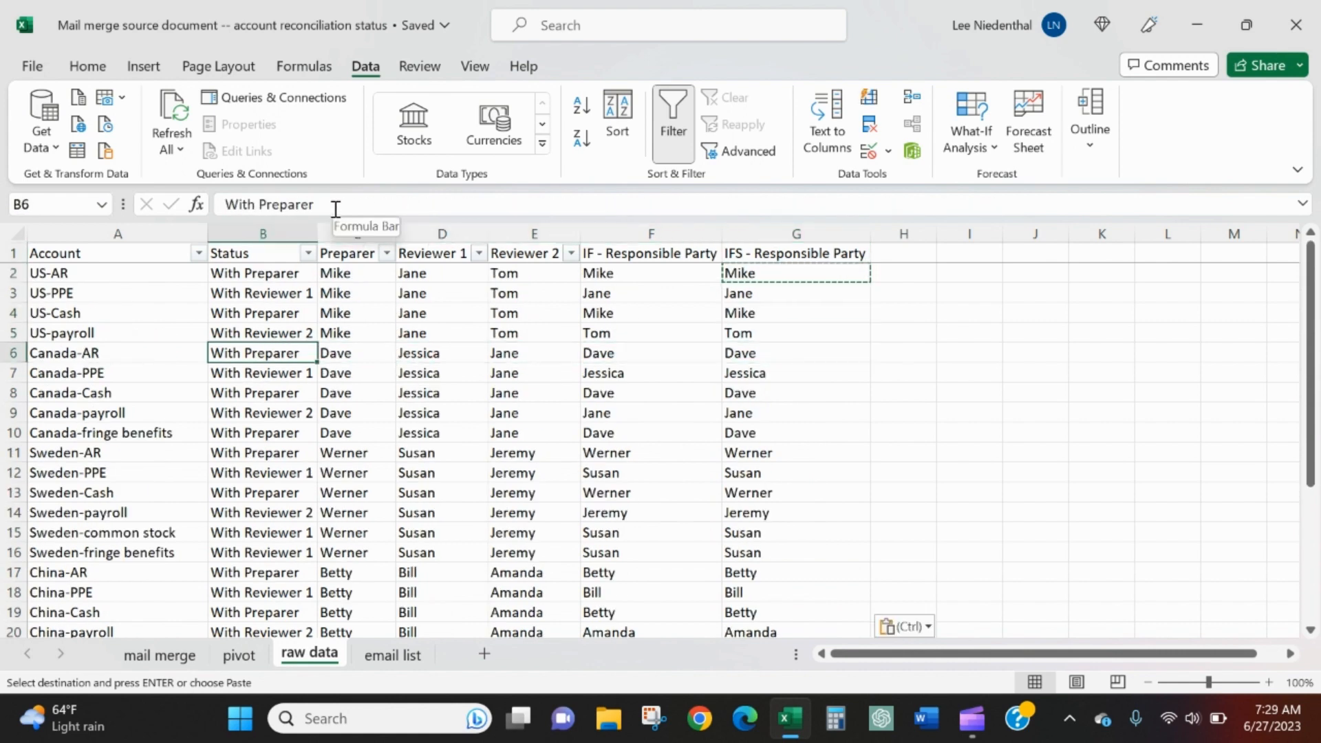
click(264, 206)
text(Backup)
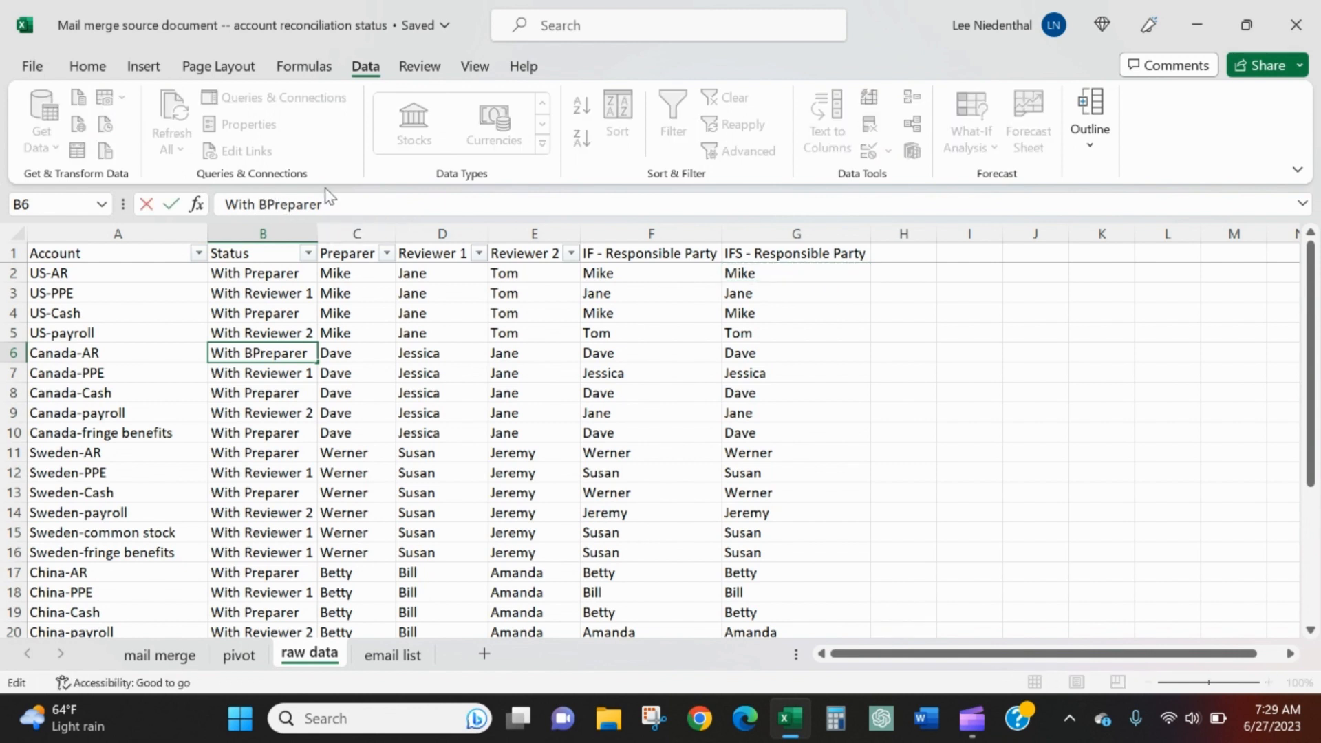
key(Return)
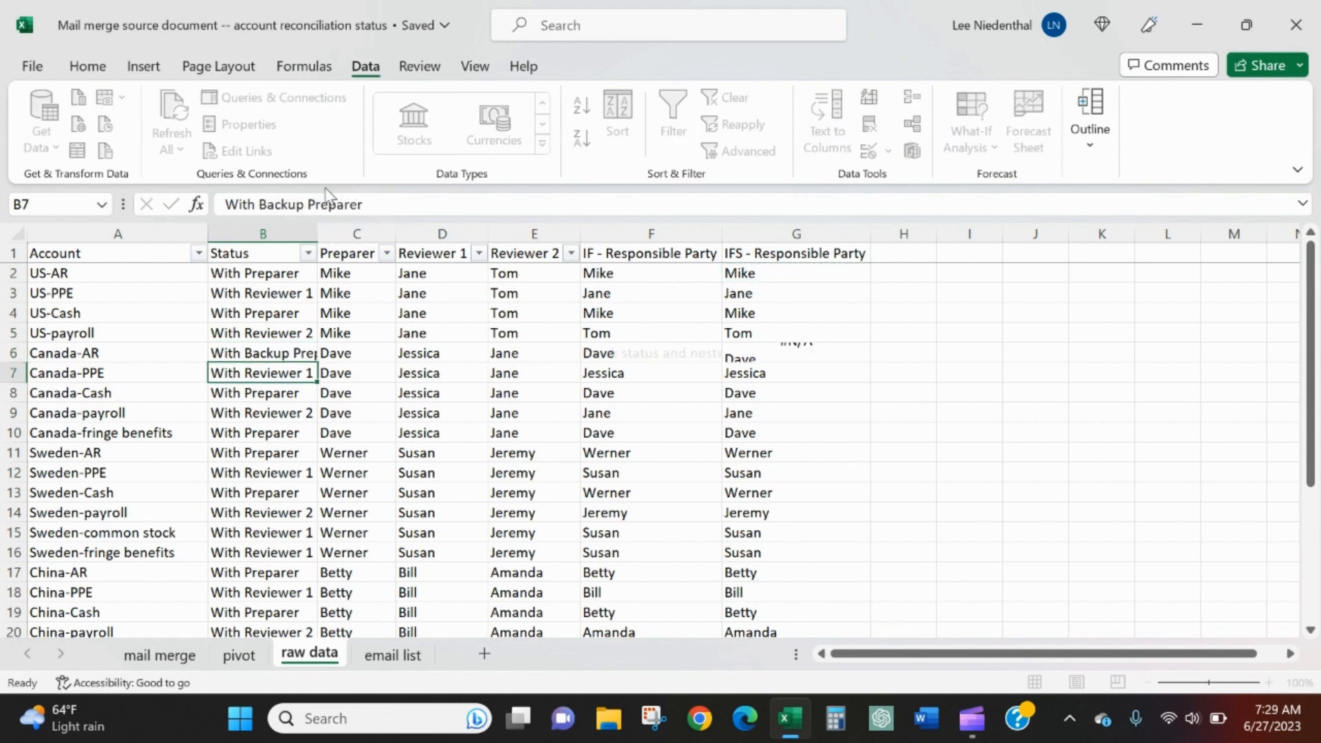
Widen the IF - Responsible Party column to fit the full text in F6
key(Up)
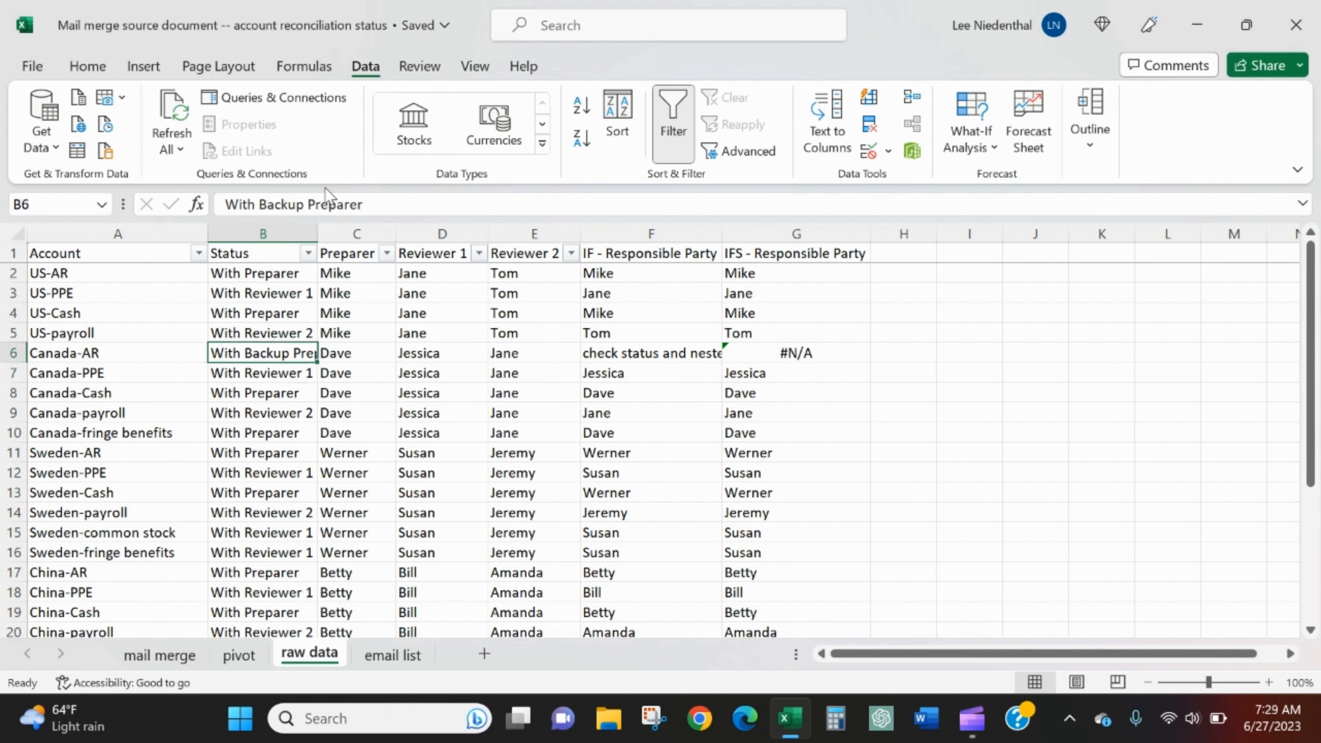
key(Right)
key(Right)
key(Right)
key(Right)
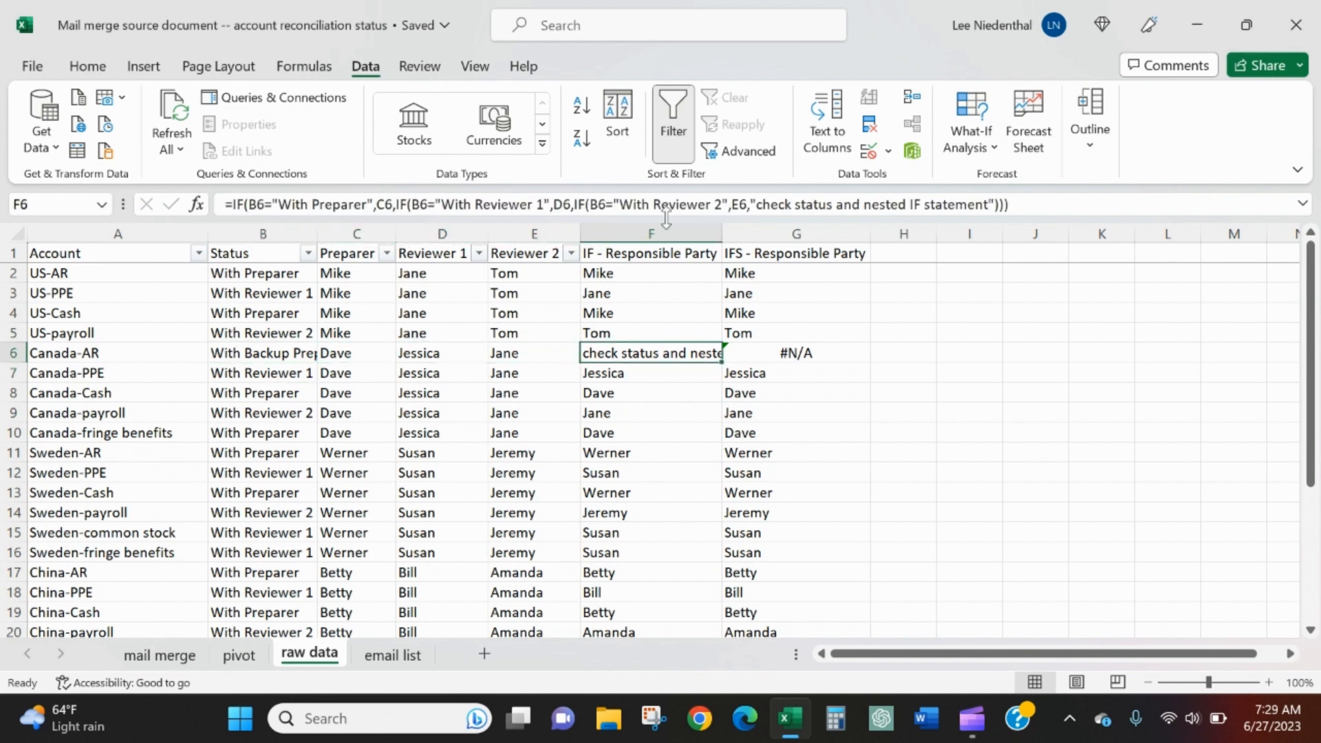
double_click(722, 232)
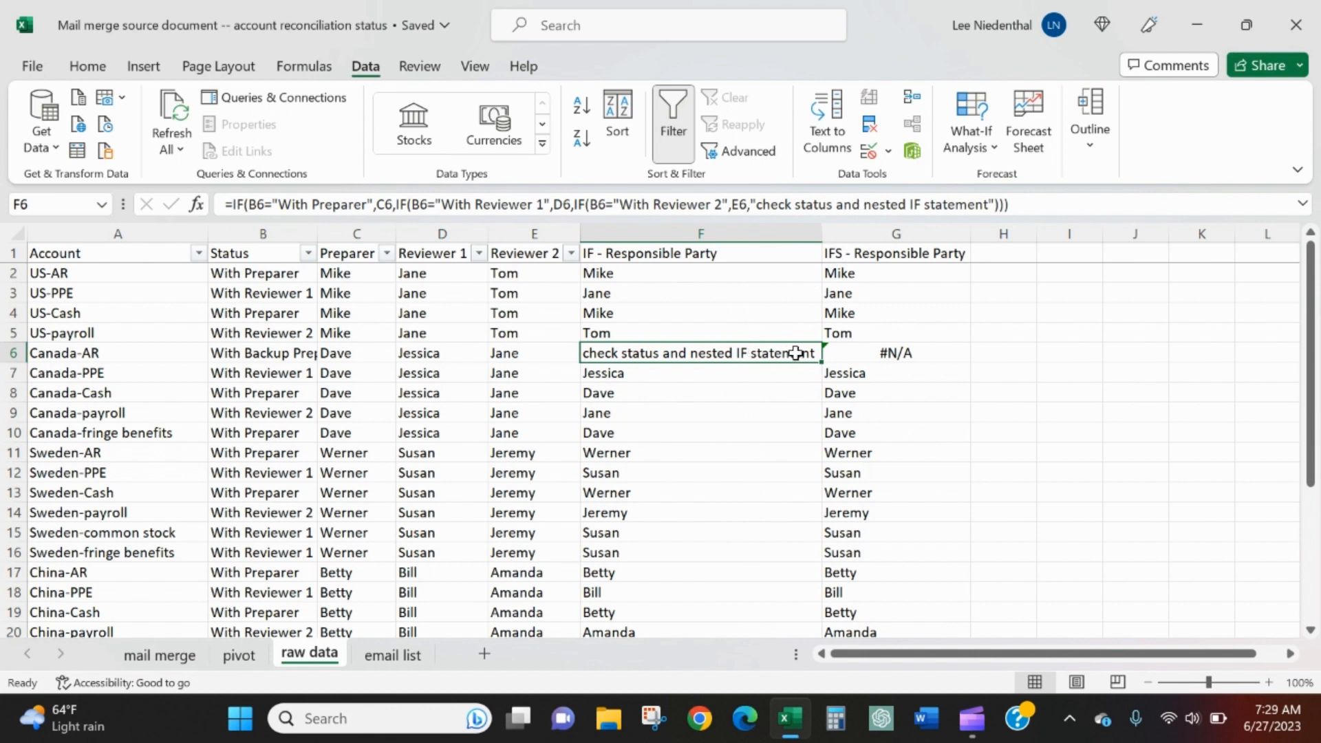
Compare the IFS formulas in G6 and G2 with the nested IF formula in F2
click(855, 353)
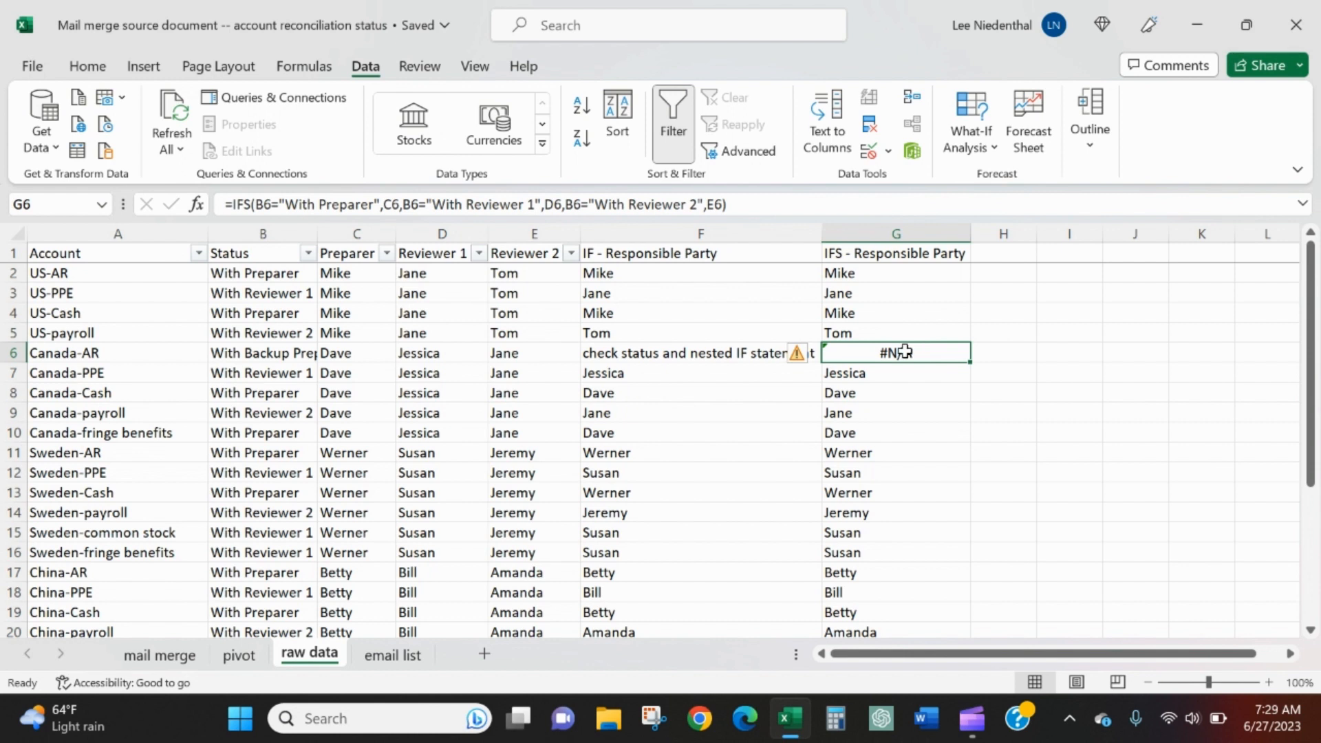
click(897, 272)
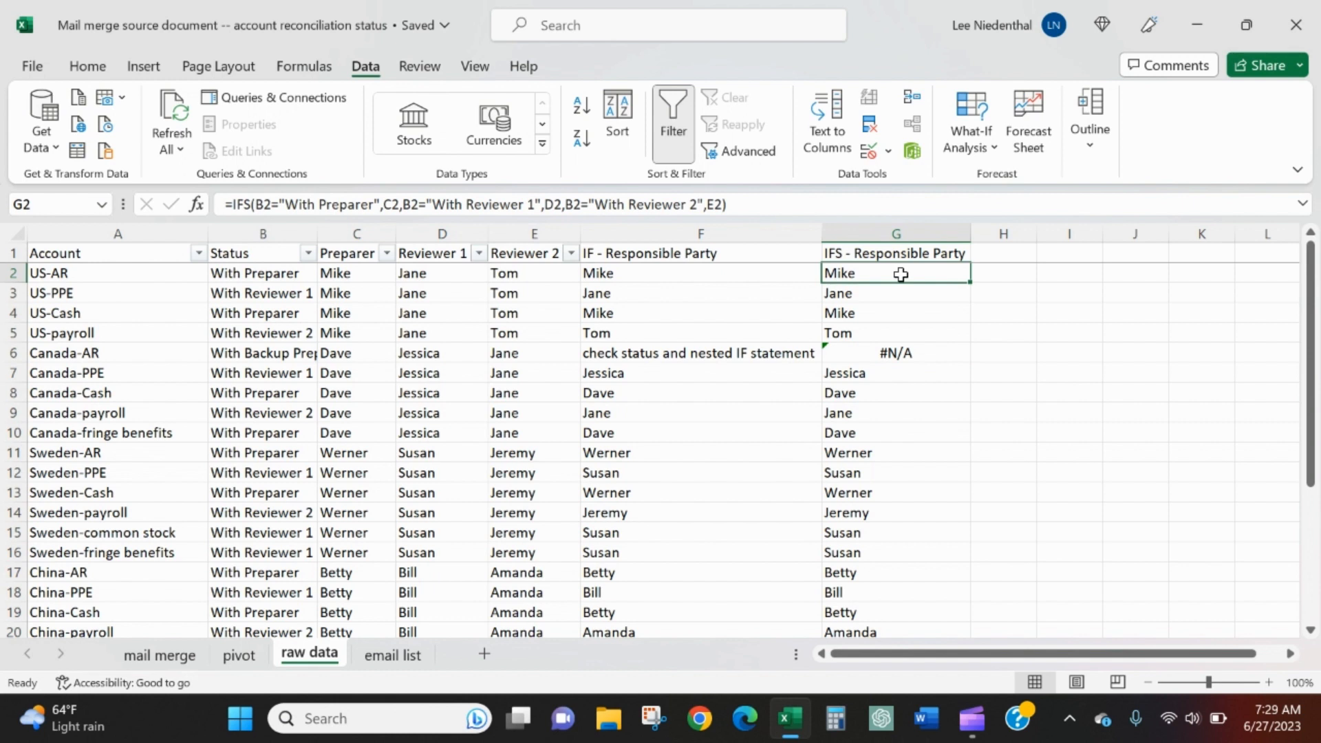
key(Left)
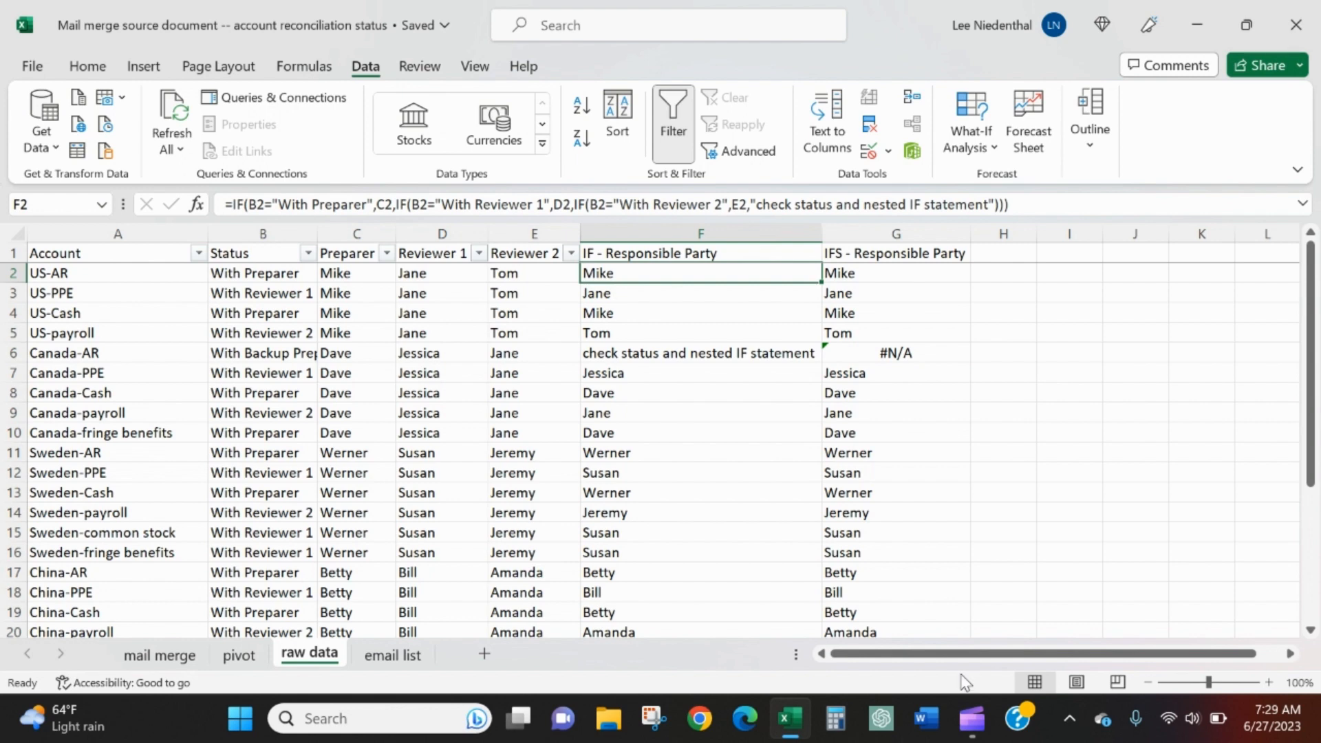
mouse_move(972, 718)
click(1001, 647)
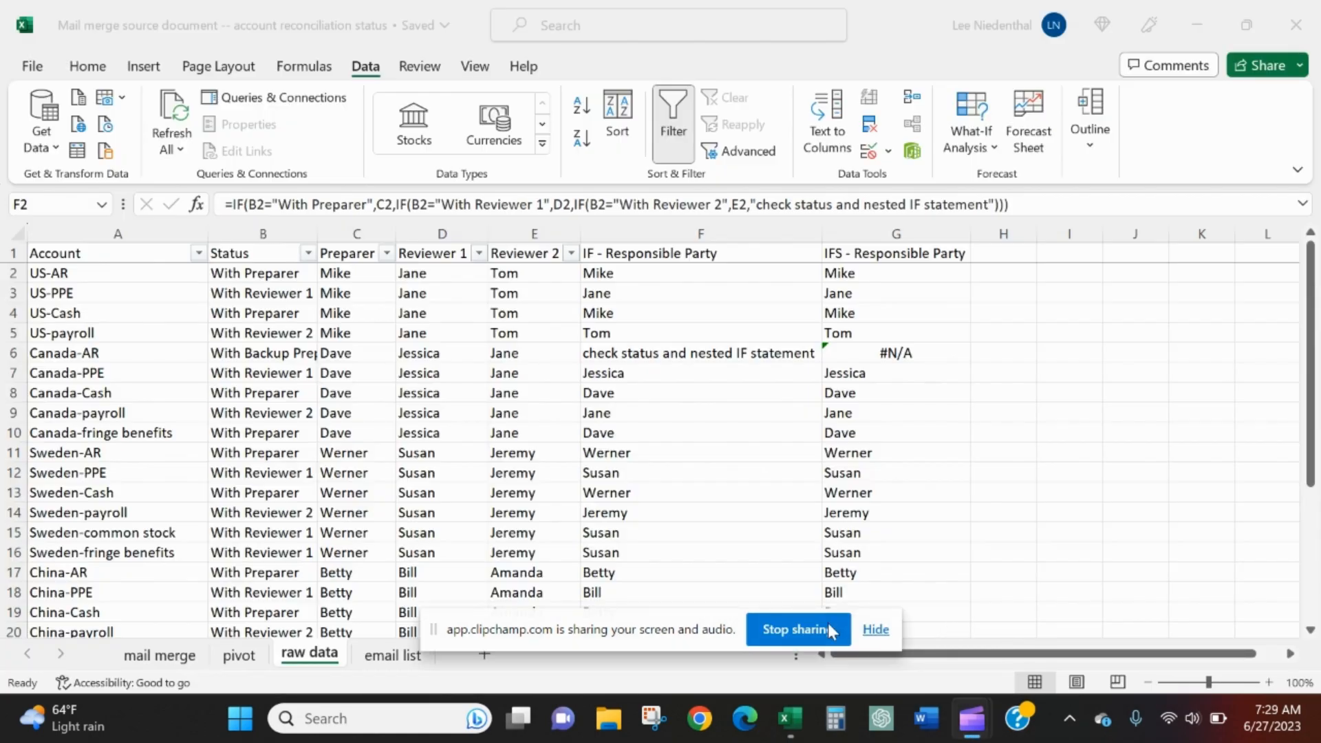